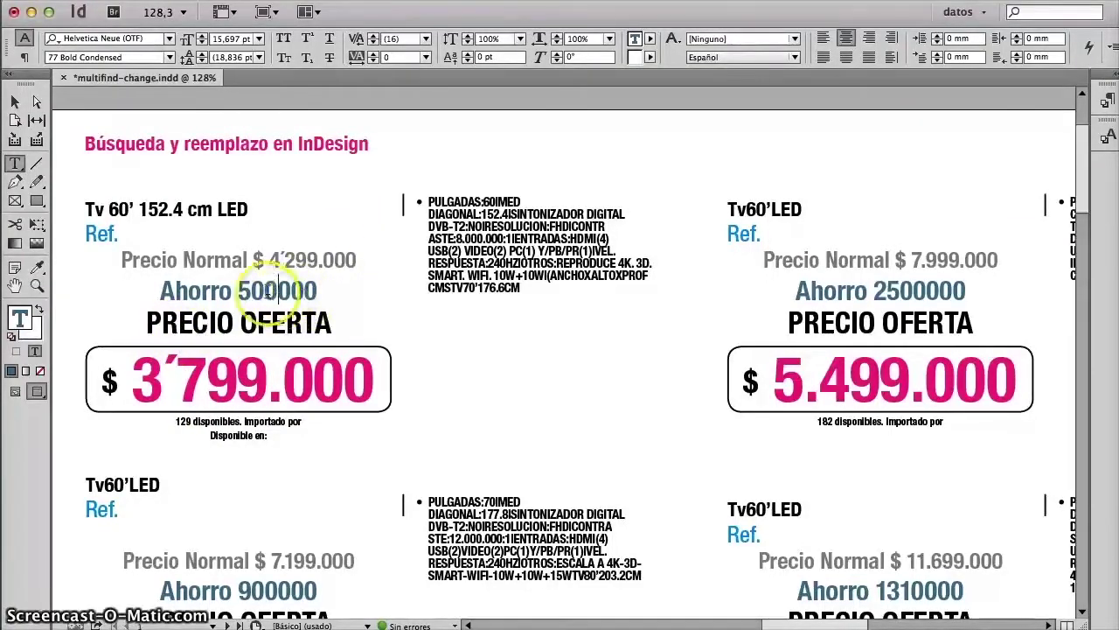
Step: Insert a thousands period in the first product's savings amount so it reads 500.000
text(.)
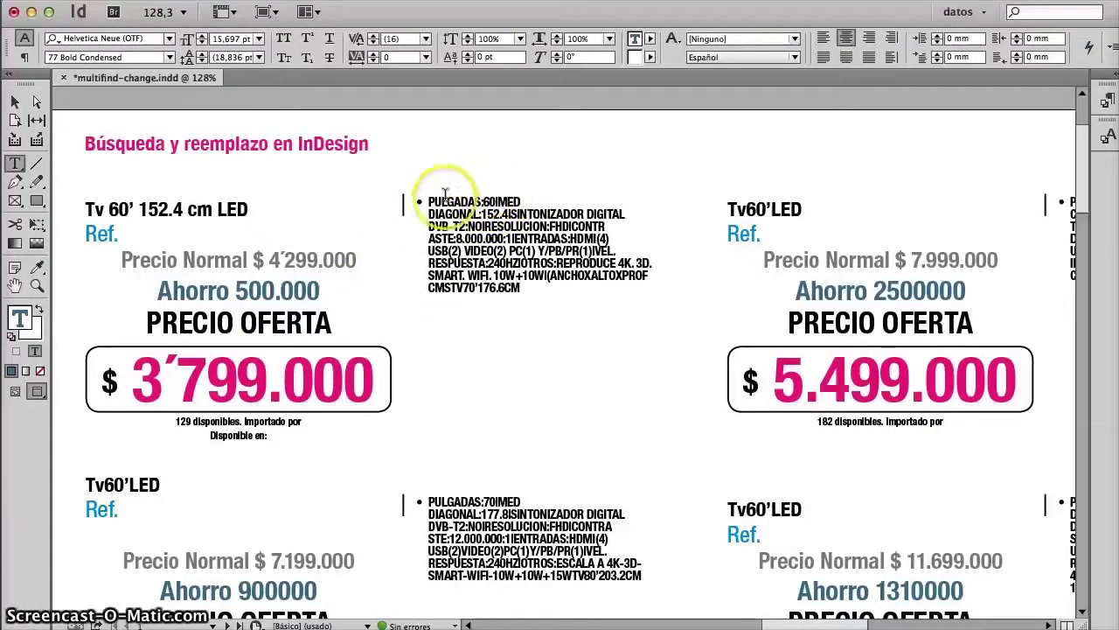
Step: Split the first product's specifications into separate bullets after PULGADAS:60 and MED DIAGONAL:152.4, replacing the stray I separators with paragraph breaks
drag(388, 134, 666, 313)
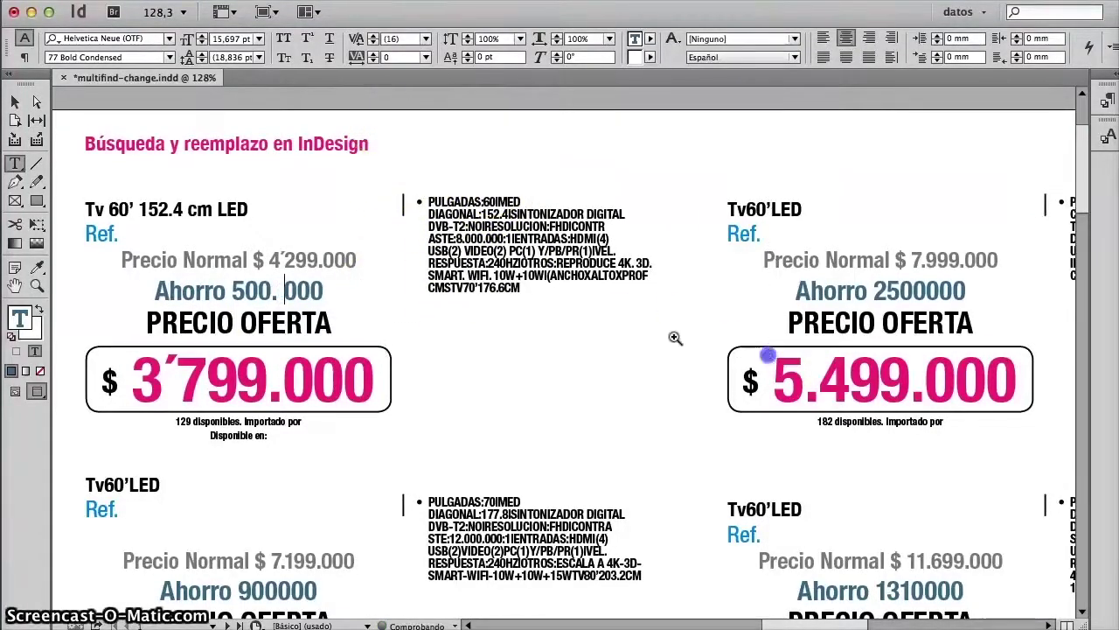
click(409, 294)
key(BackSpace)
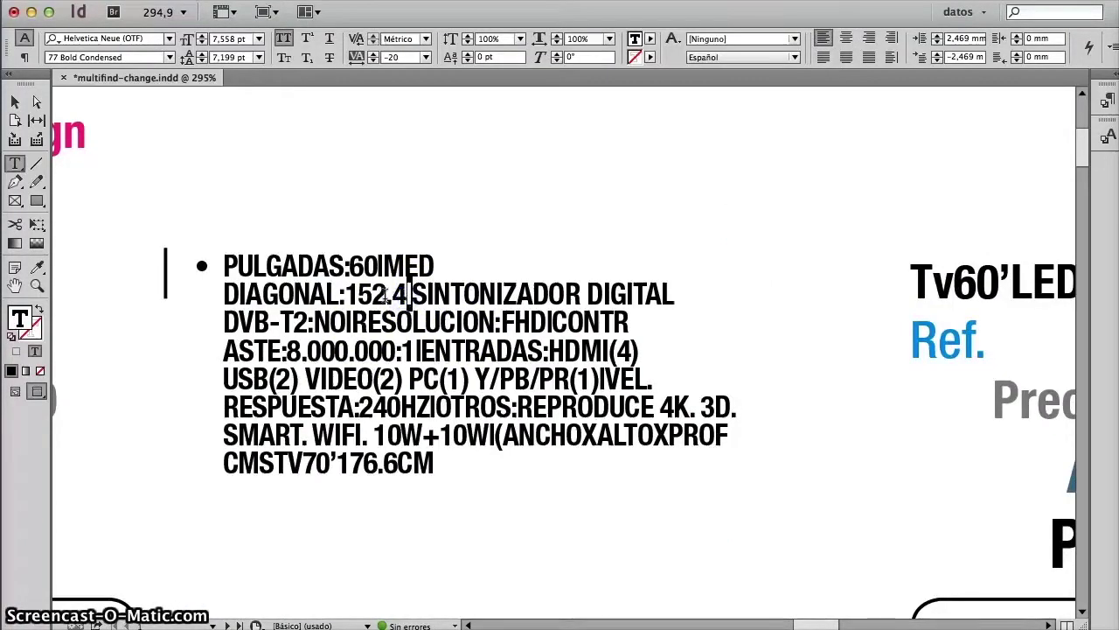
key(Return)
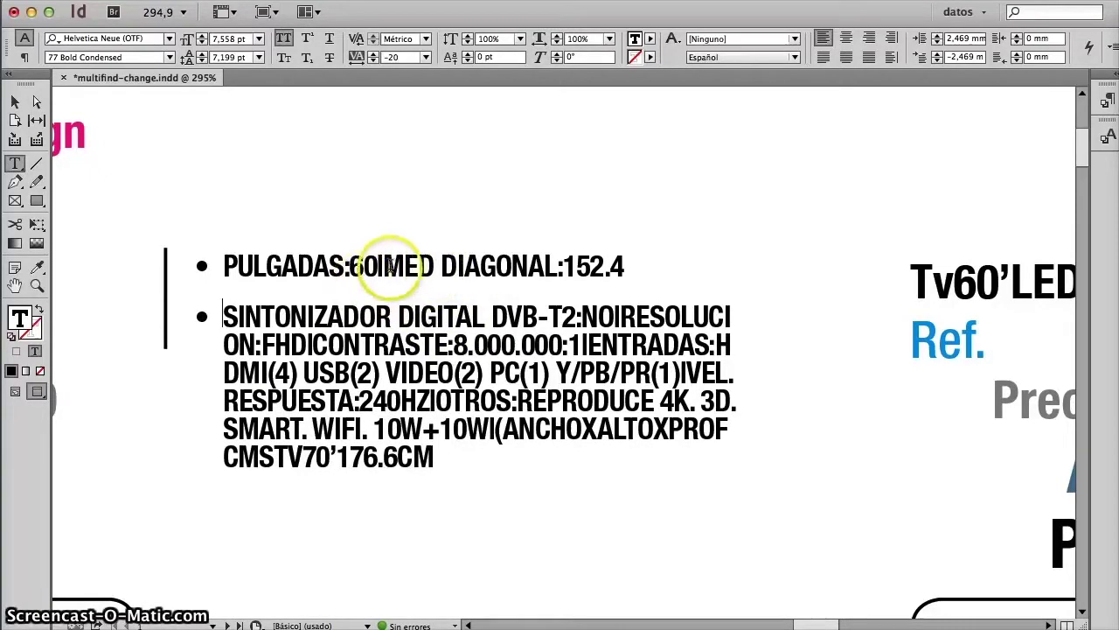
key(Return)
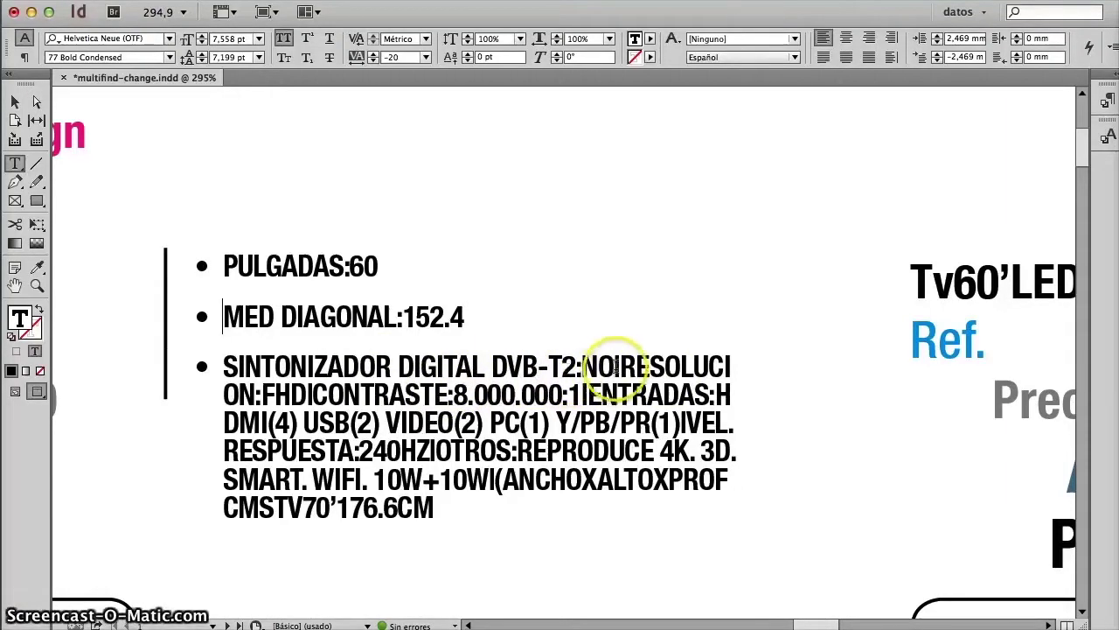
Step: Replace the stray I before ENTRADAS with a paragraph break so the inputs text starts its own bullet
click(615, 366)
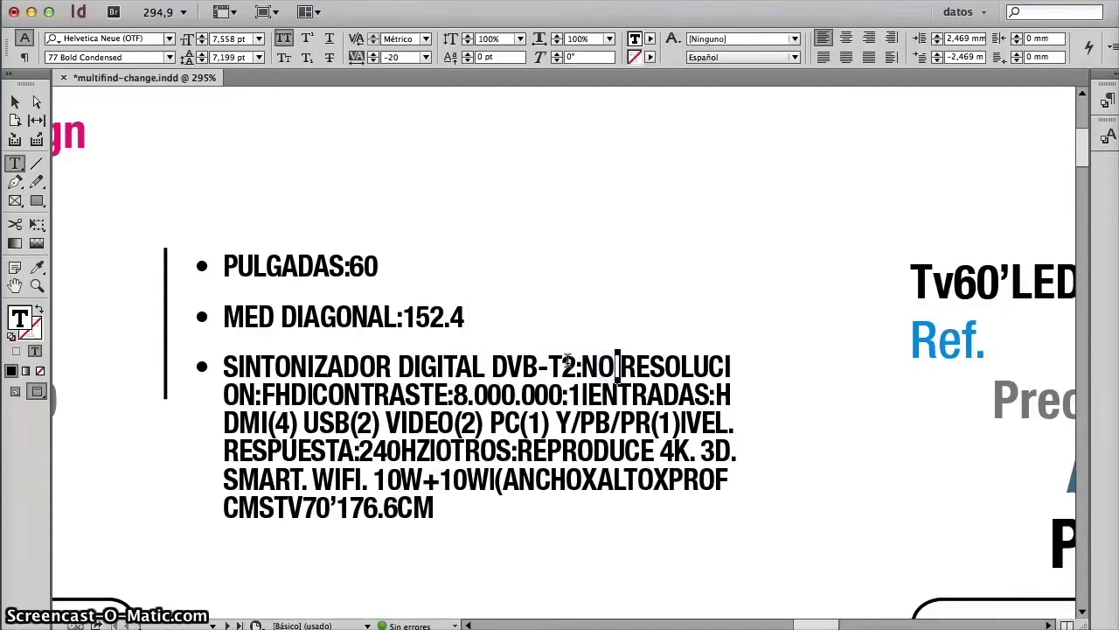
key(super+shift+End)
key(Delete)
key(super+z)
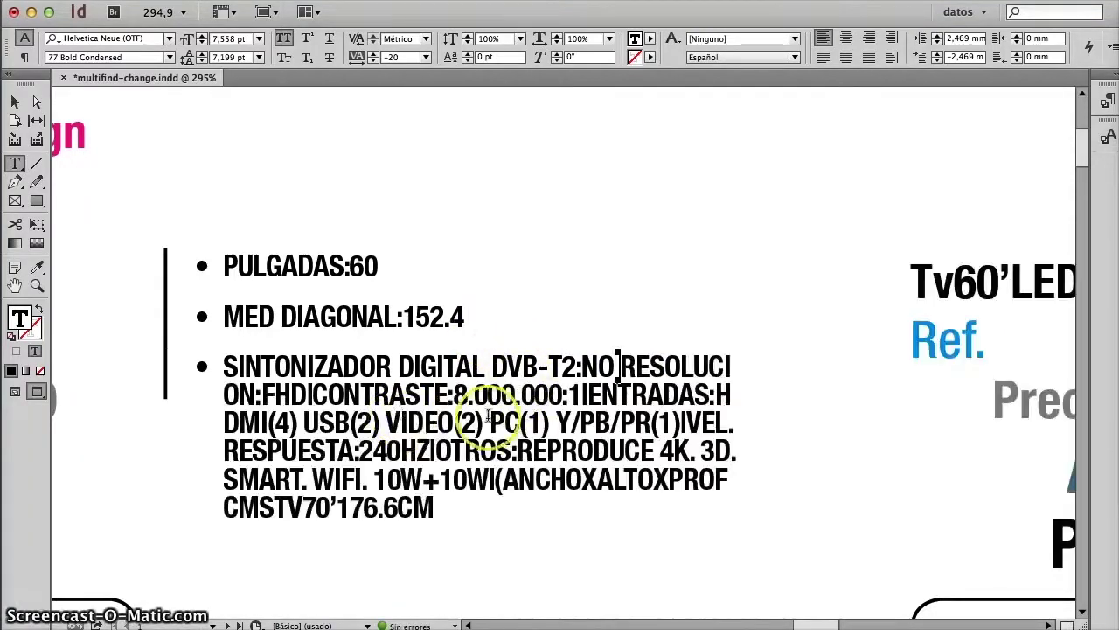
drag(573, 396, 584, 397)
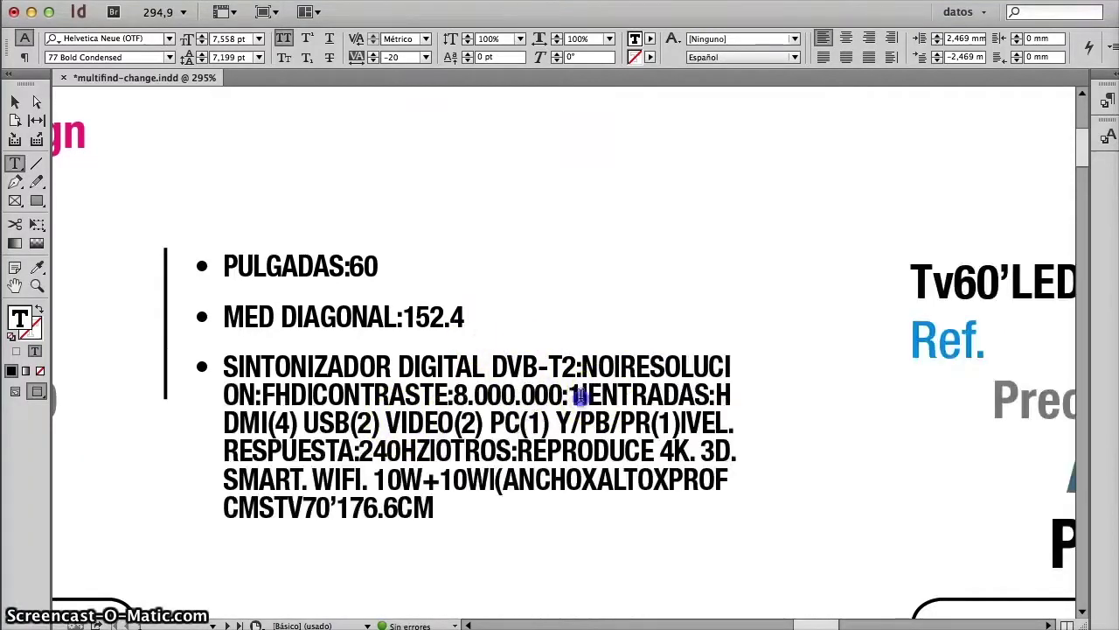
click(585, 395)
key(Return)
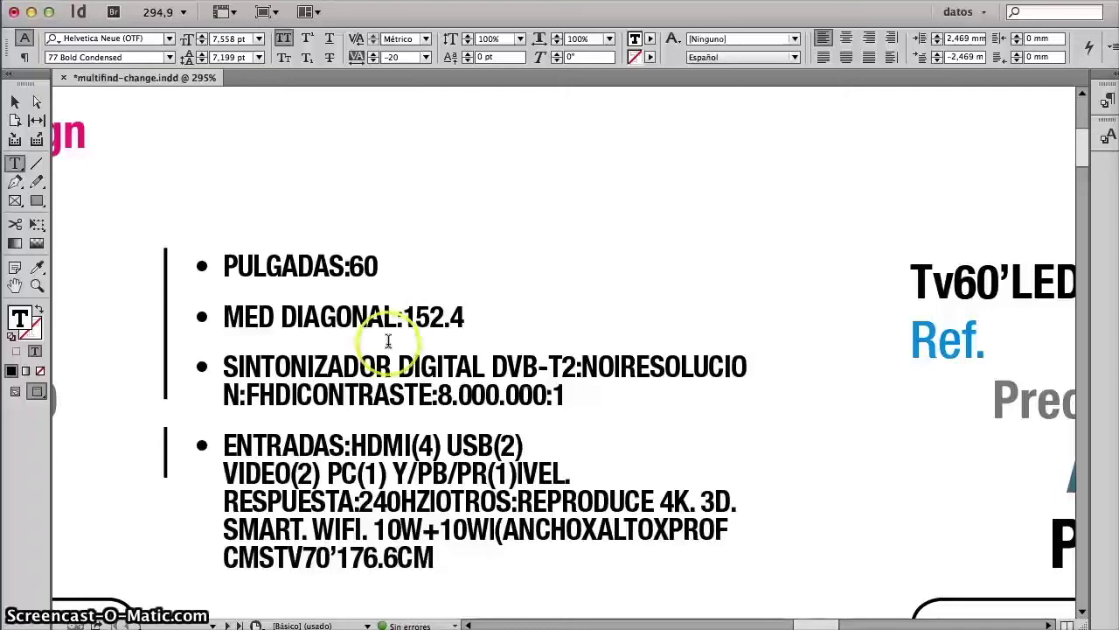
Step: Insert a space after the colon in the first bullet so it reads PULGADAS: 60
click(348, 267)
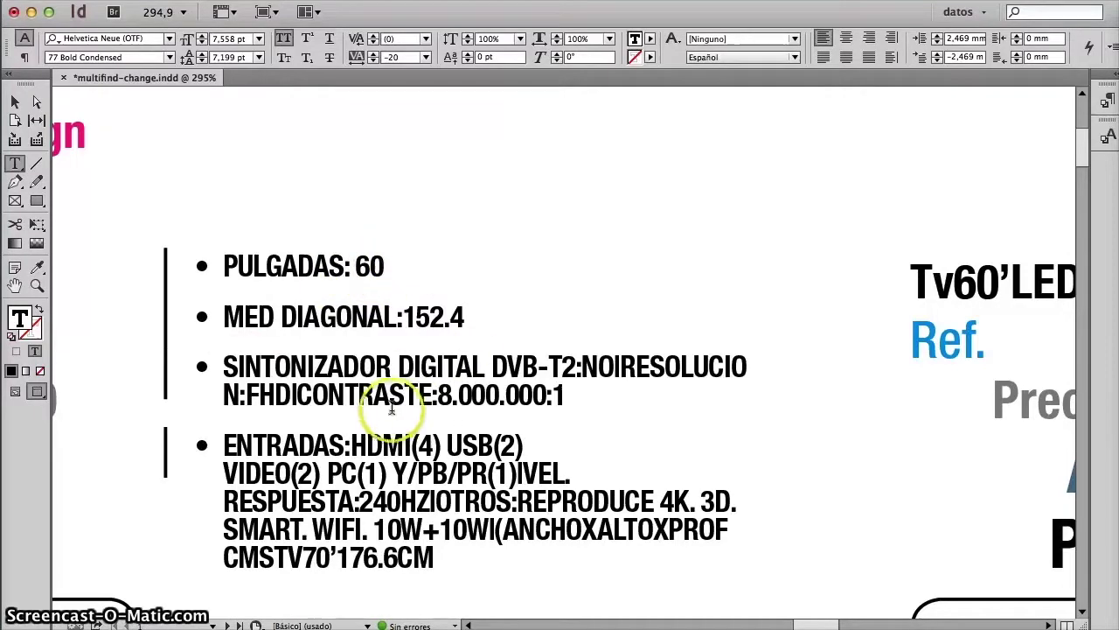
click(248, 395)
key(shift+Return)
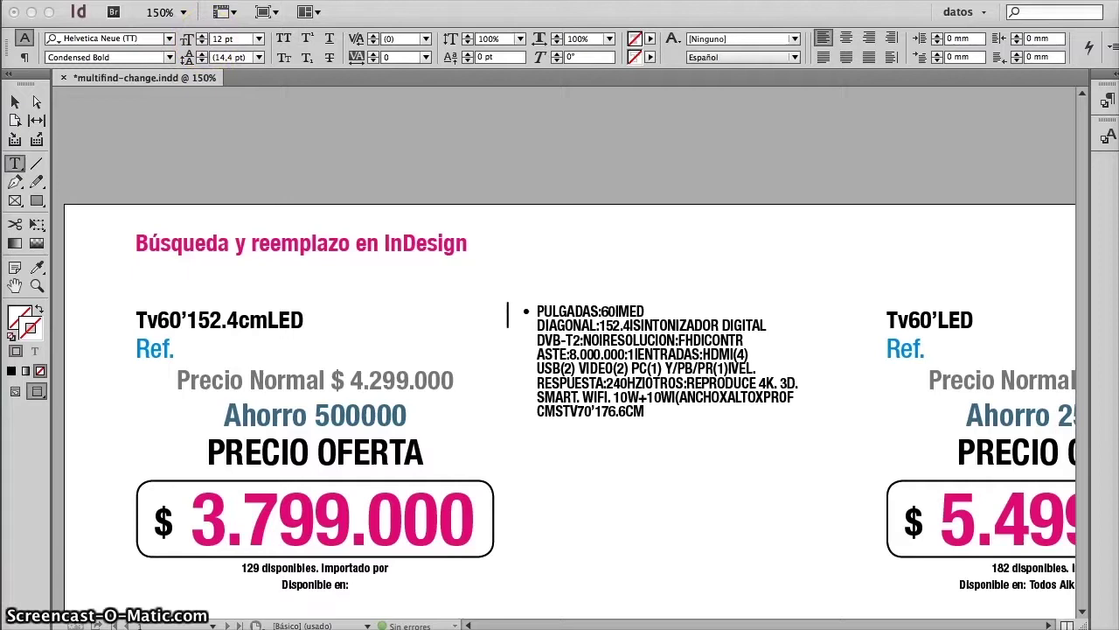
Step: Open the Find/Change dialog and compare its Text and GREP search modes
click(206, 0)
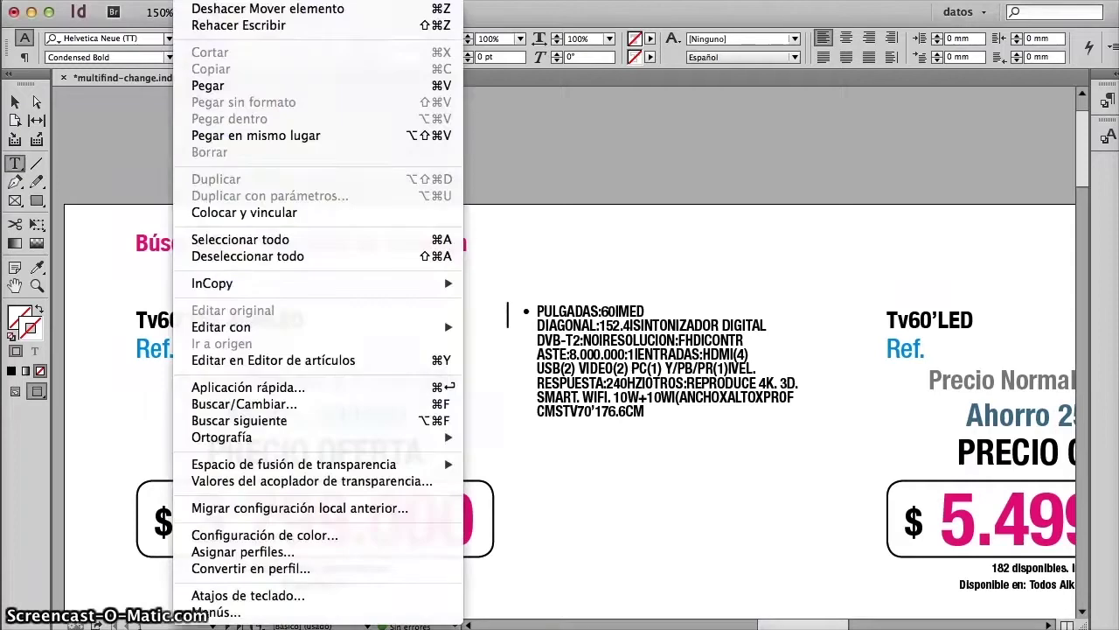
click(262, 405)
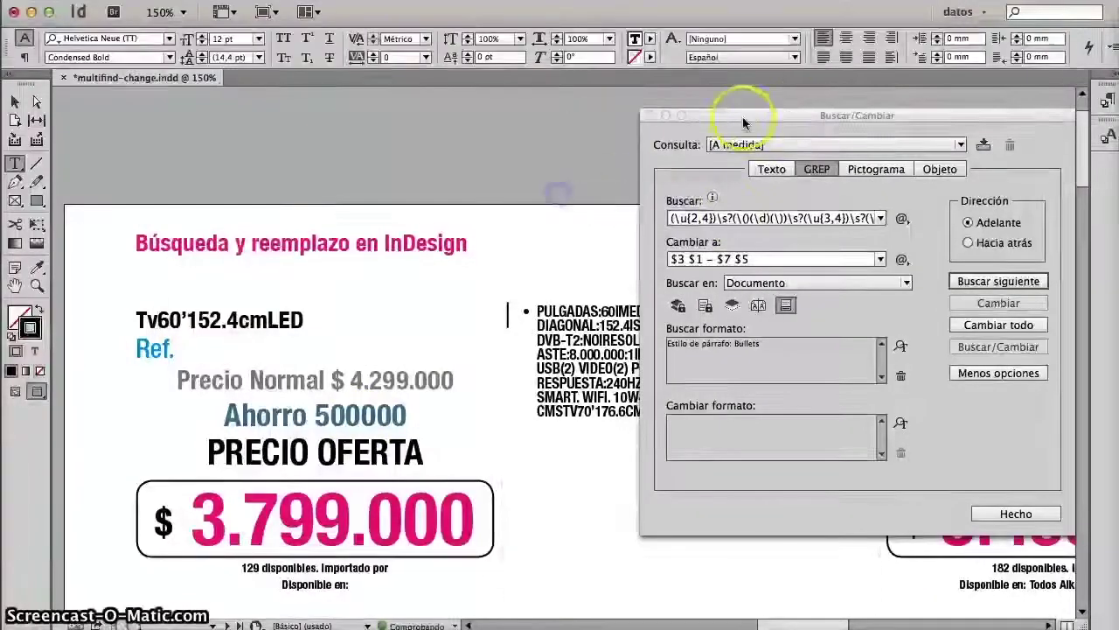
drag(743, 117, 413, 176)
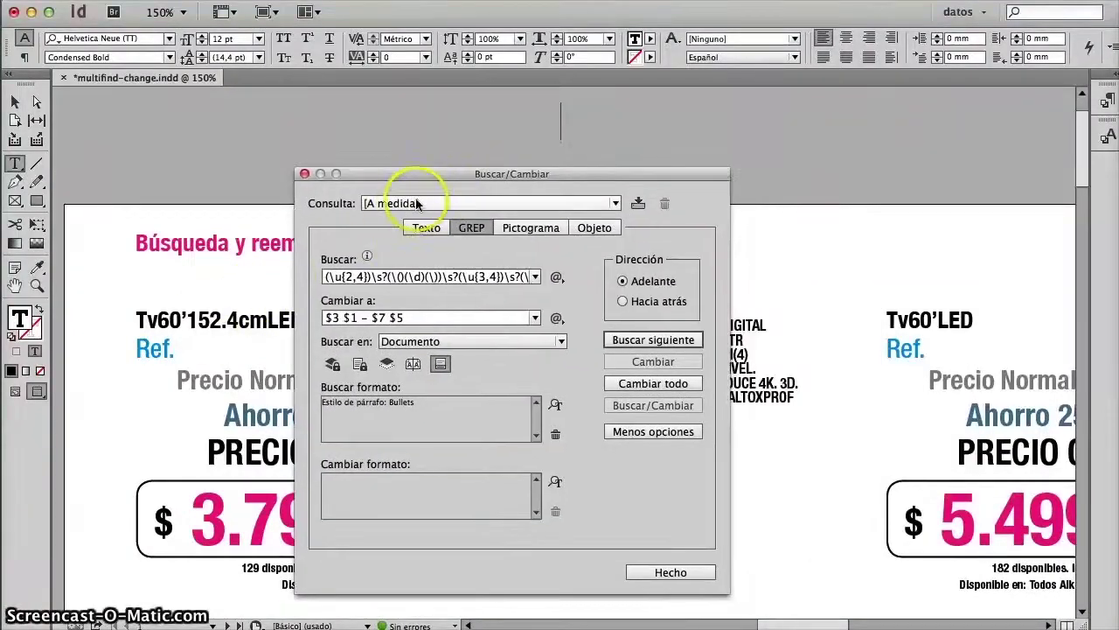
click(426, 227)
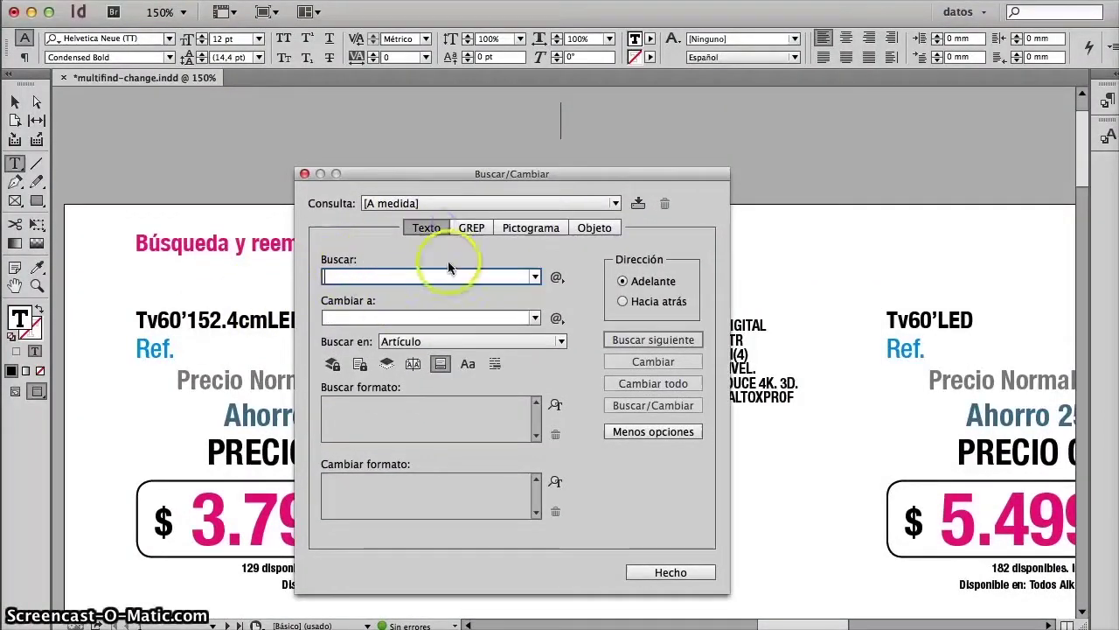
click(473, 227)
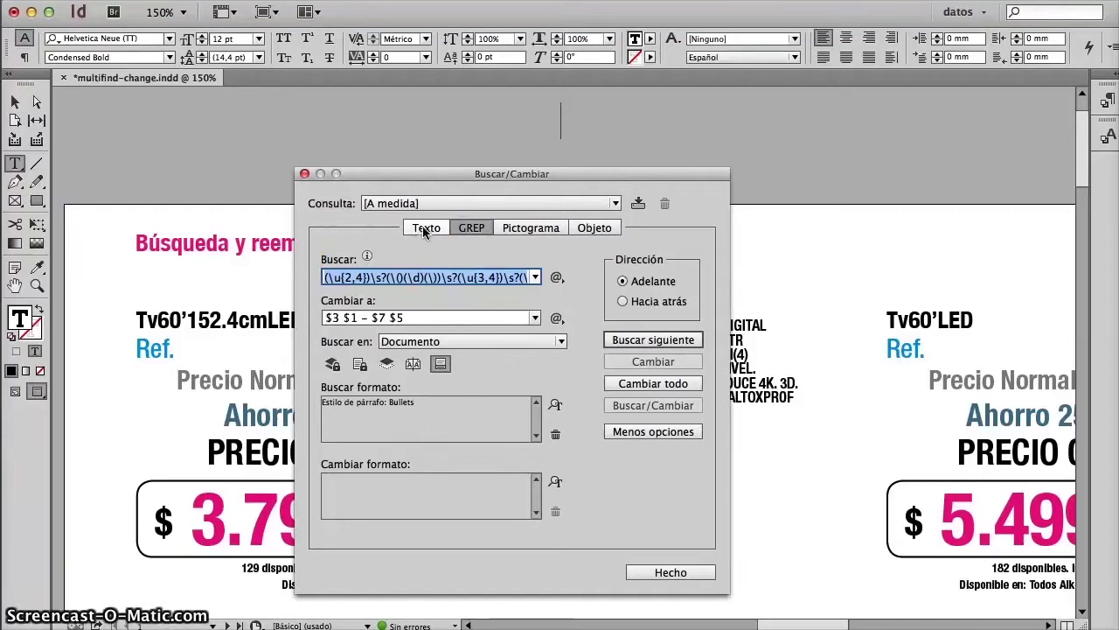
click(425, 228)
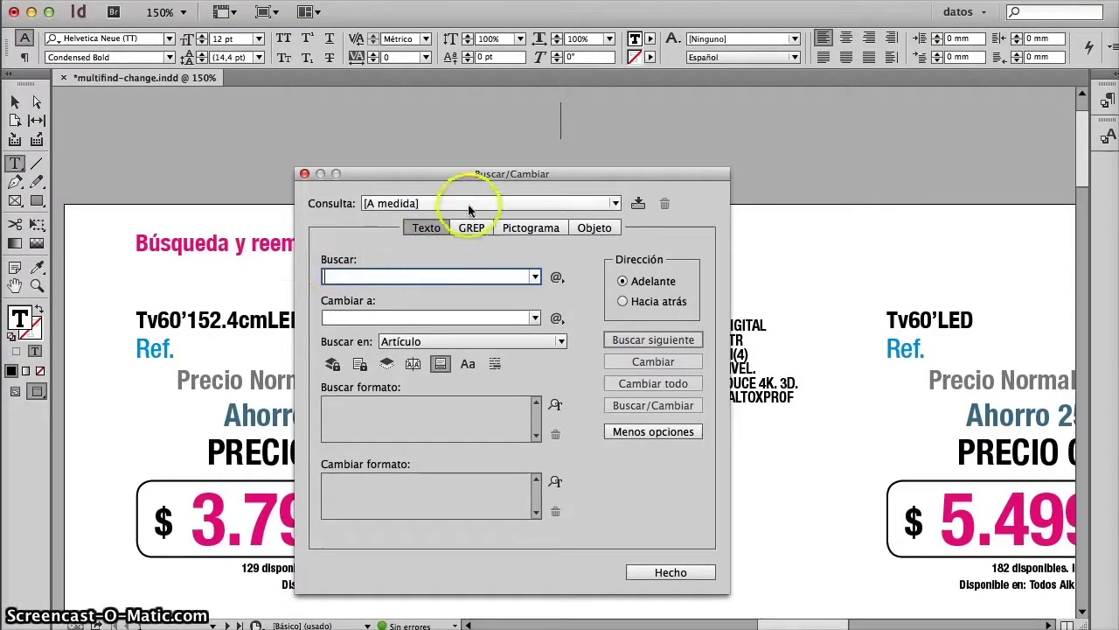
Step: Set Find/Change to GREP mode with empty find, change and format fields, and move the dialog clear of the first product's text
drag(461, 175, 461, 116)
click(347, 216)
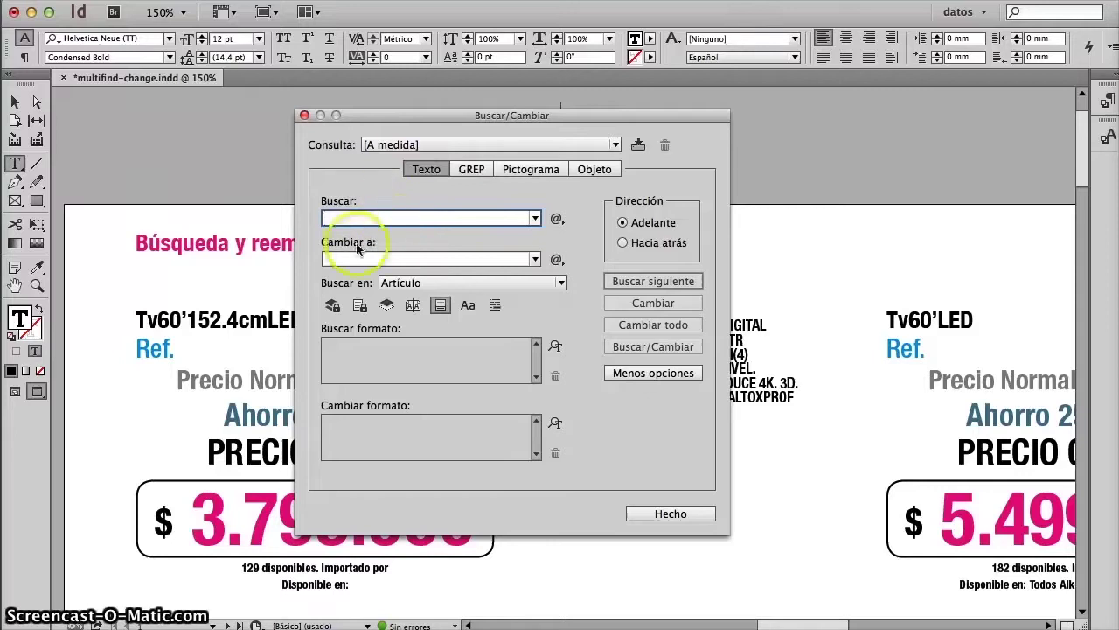
drag(449, 120, 587, 96)
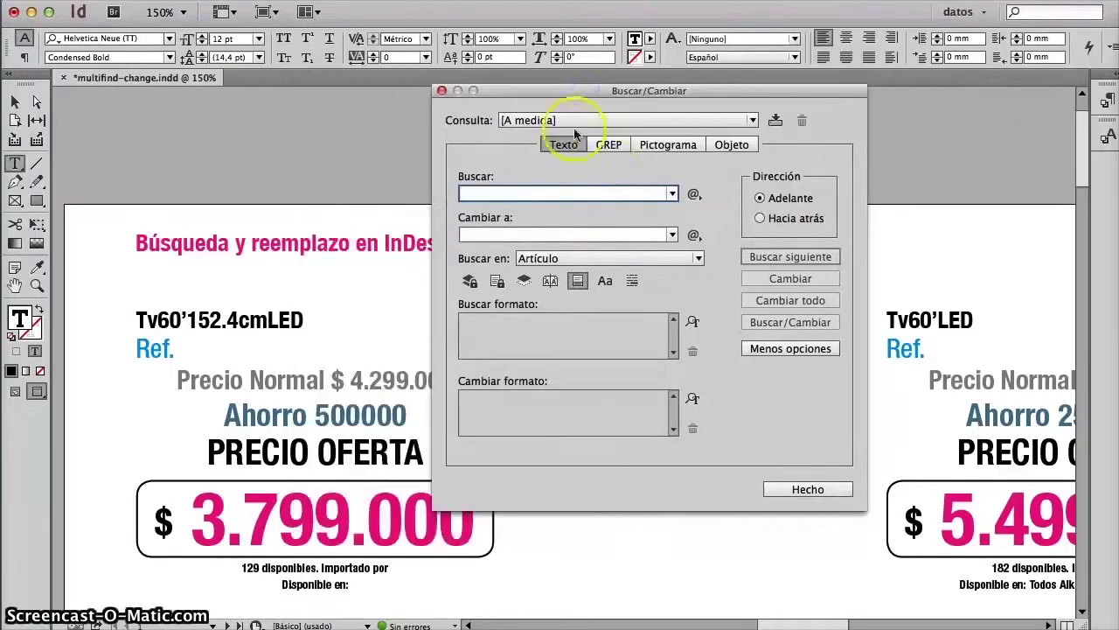
click(695, 86)
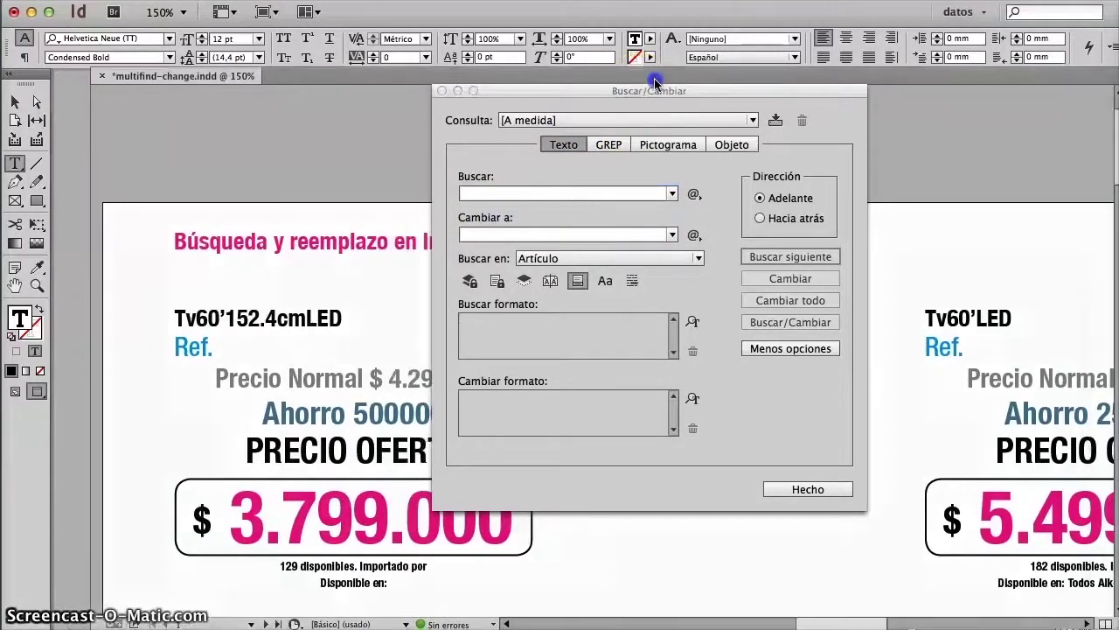
drag(658, 84, 611, 103)
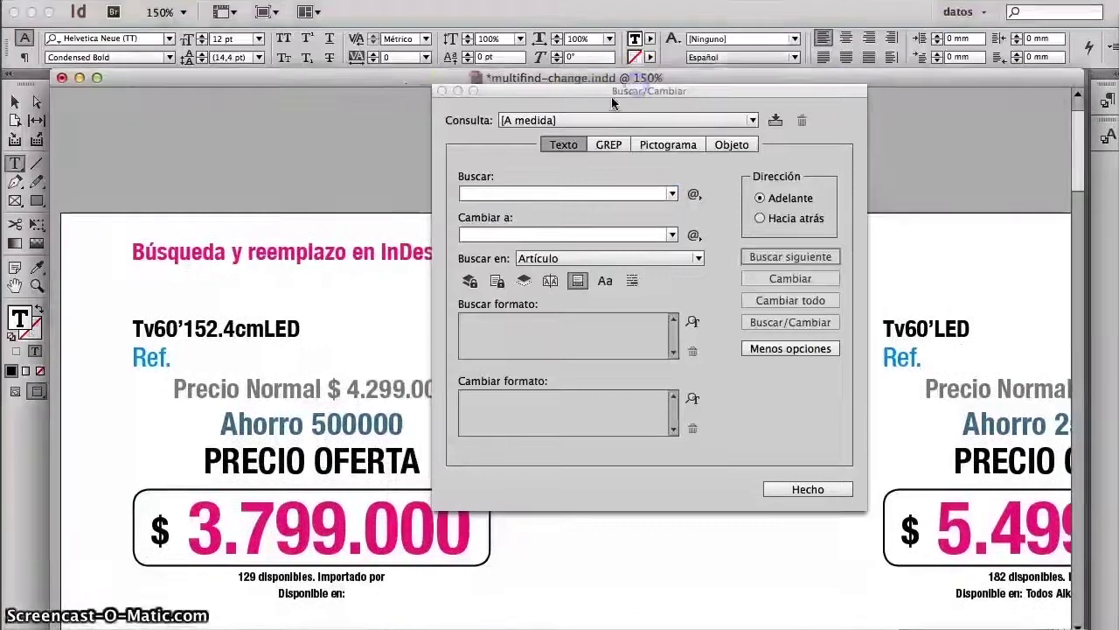
click(446, 93)
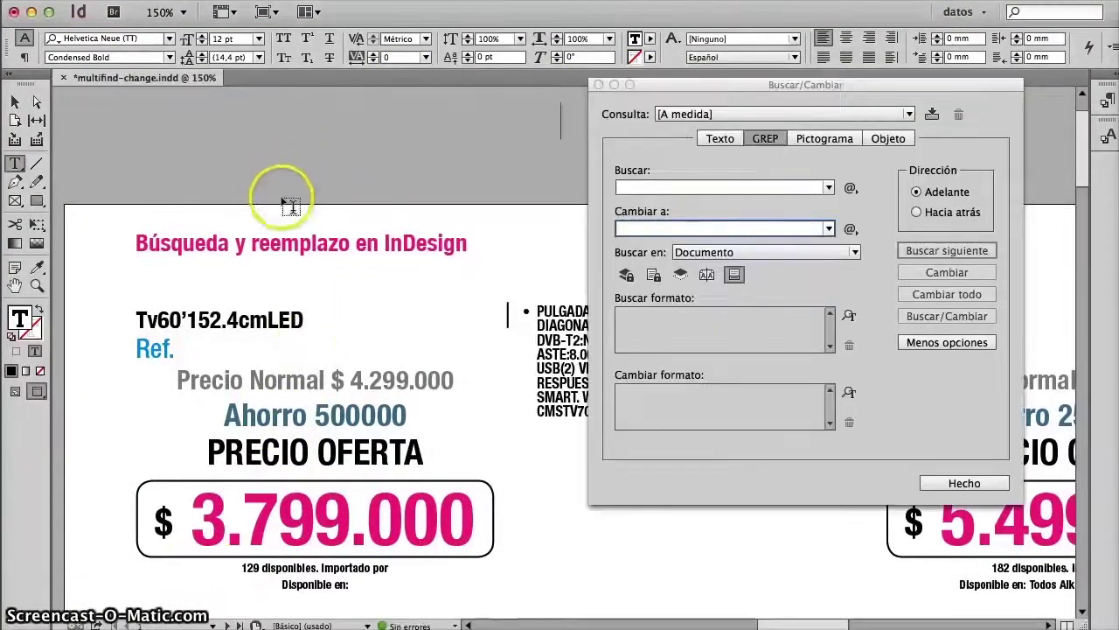
drag(755, 85, 891, 92)
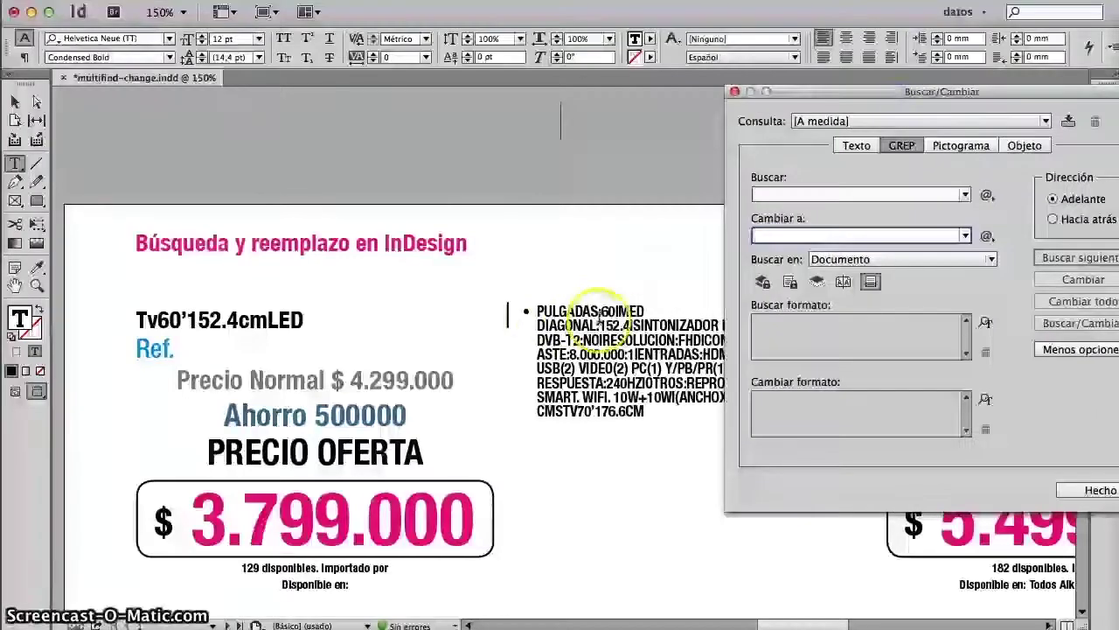
Step: Highlight the colon after PULGADAS in the first specification text and enter : as the GREP find expression
click(600, 311)
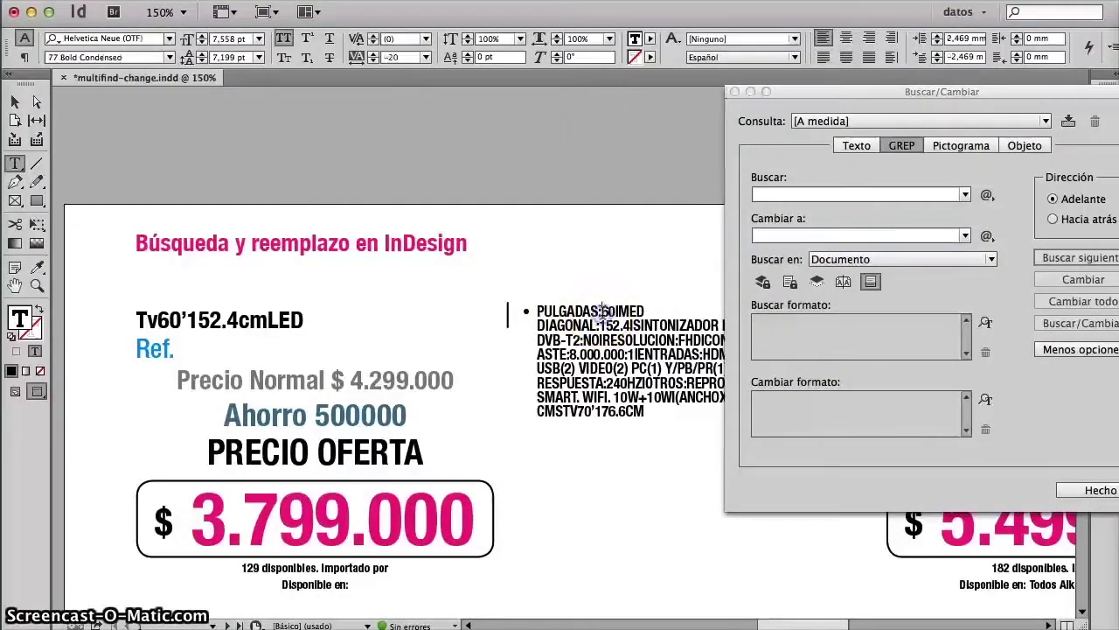
drag(487, 229, 775, 511)
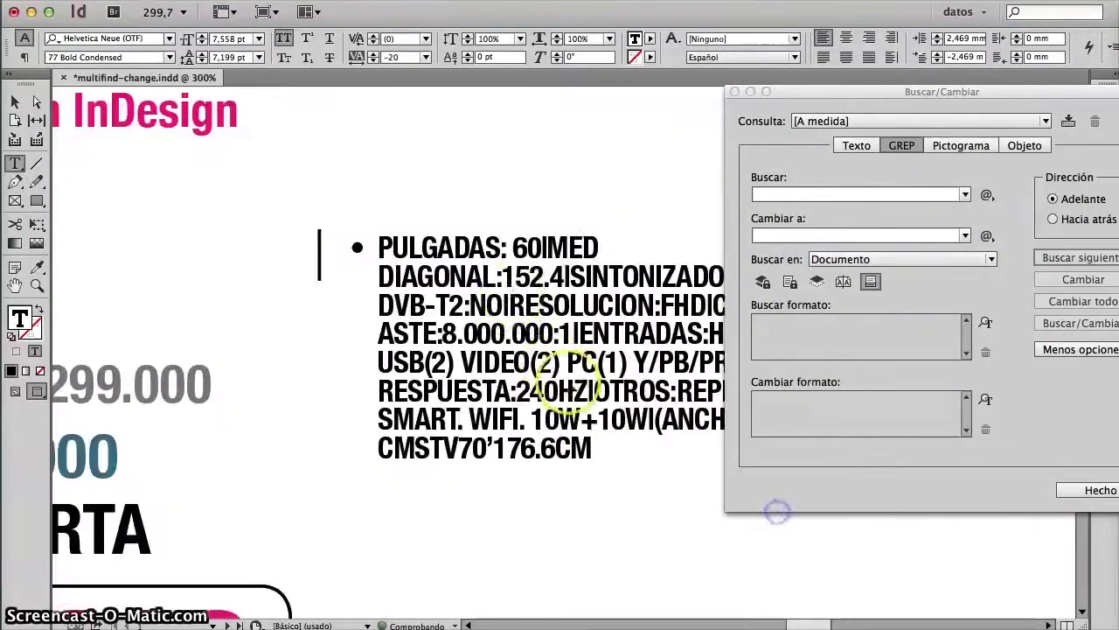
click(504, 249)
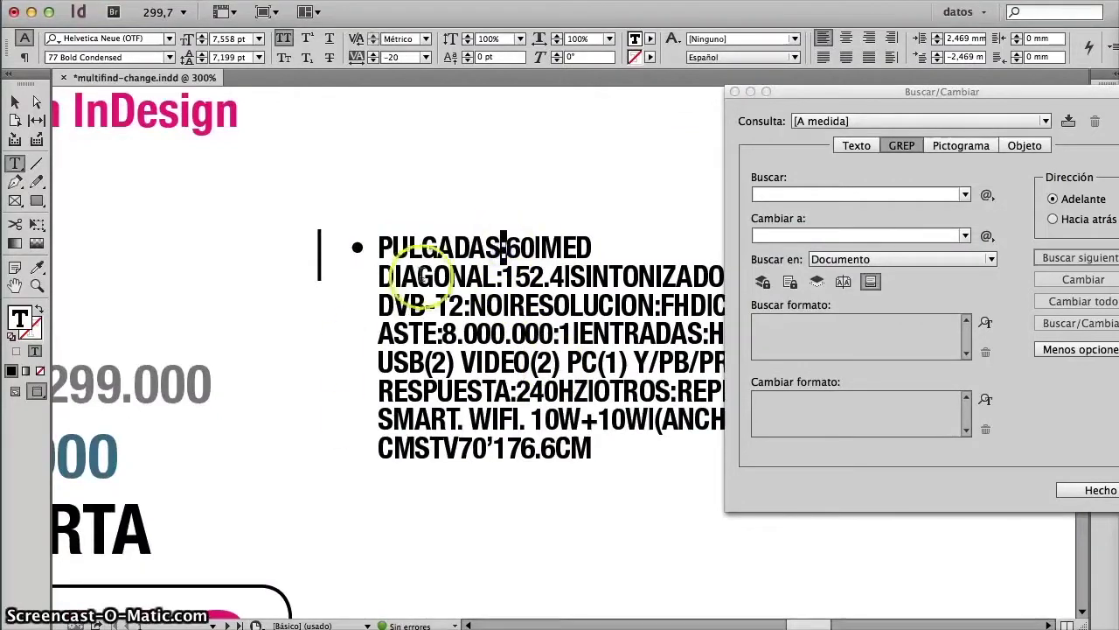
click(758, 96)
click(741, 202)
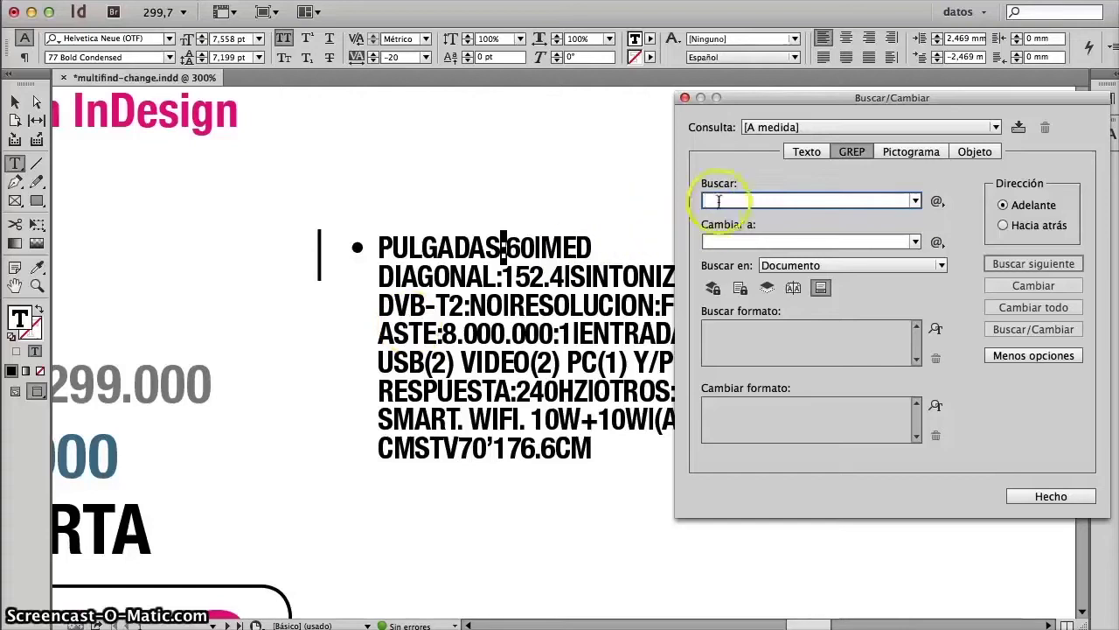
text(:)
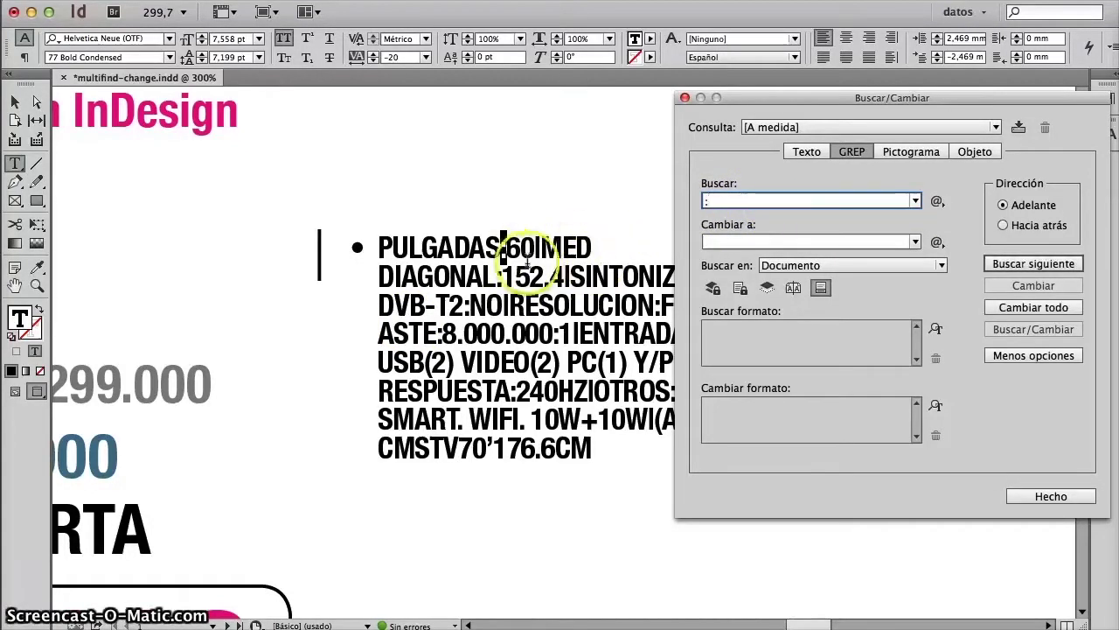
Step: Add the any-digit wildcard after the colon in the GREP find expression, making it :\d
click(514, 250)
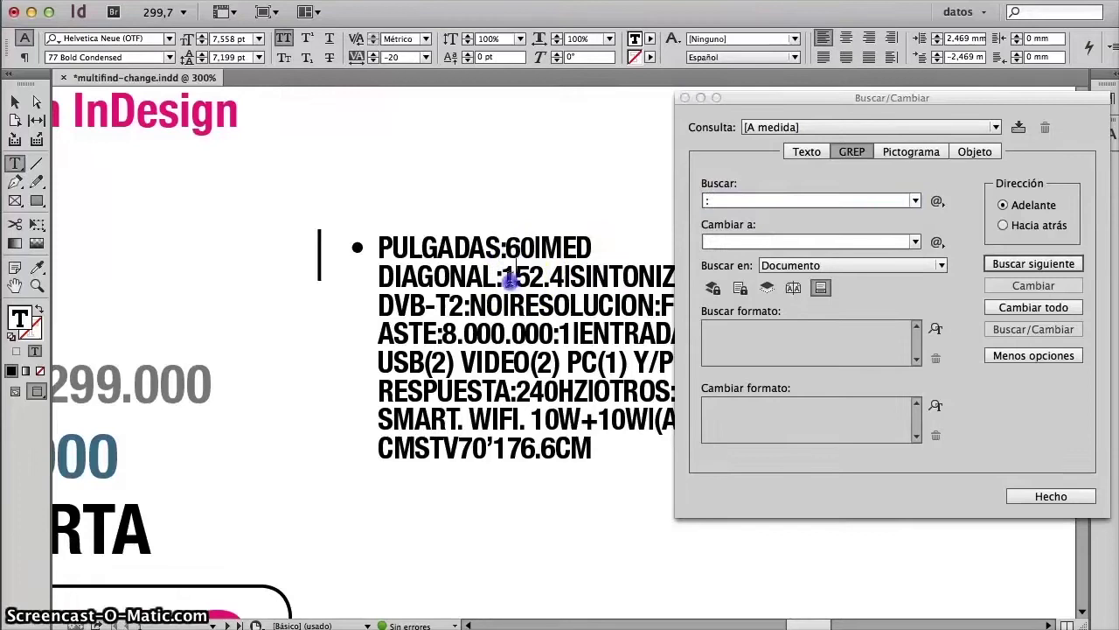
drag(502, 248, 522, 249)
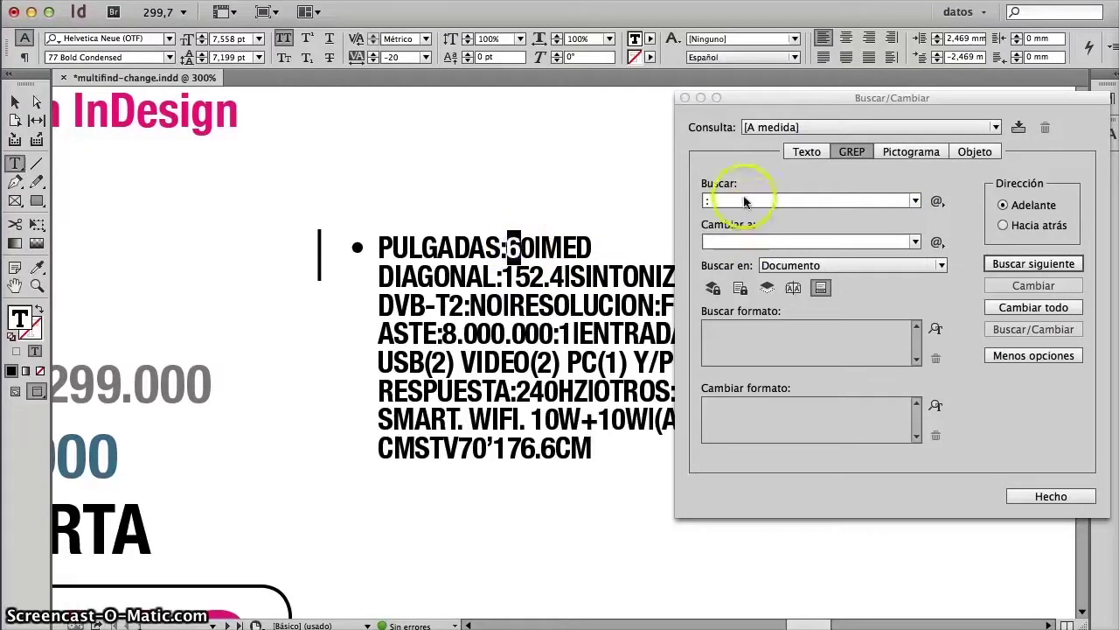
click(744, 202)
click(937, 201)
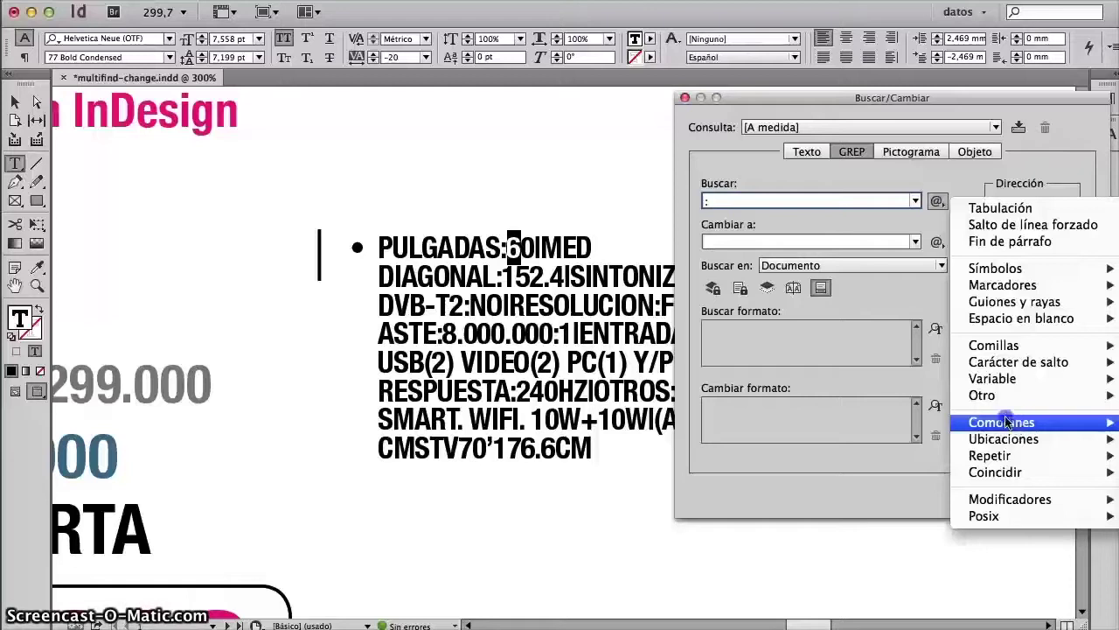
click(887, 97)
drag(887, 96, 209, 90)
click(241, 191)
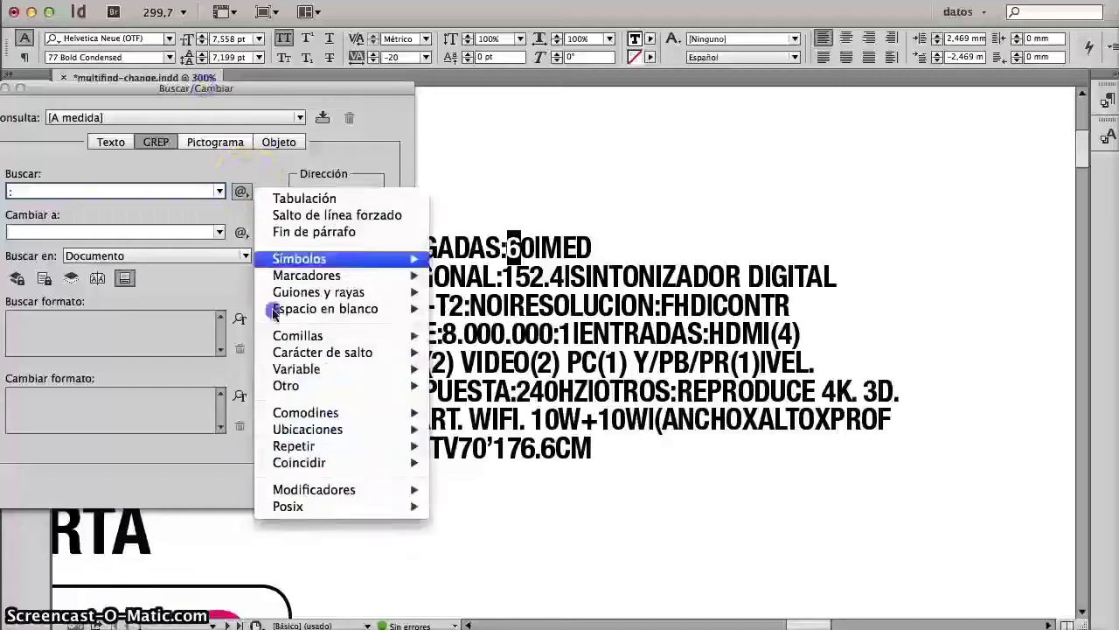
mouse_move(305, 412)
click(508, 413)
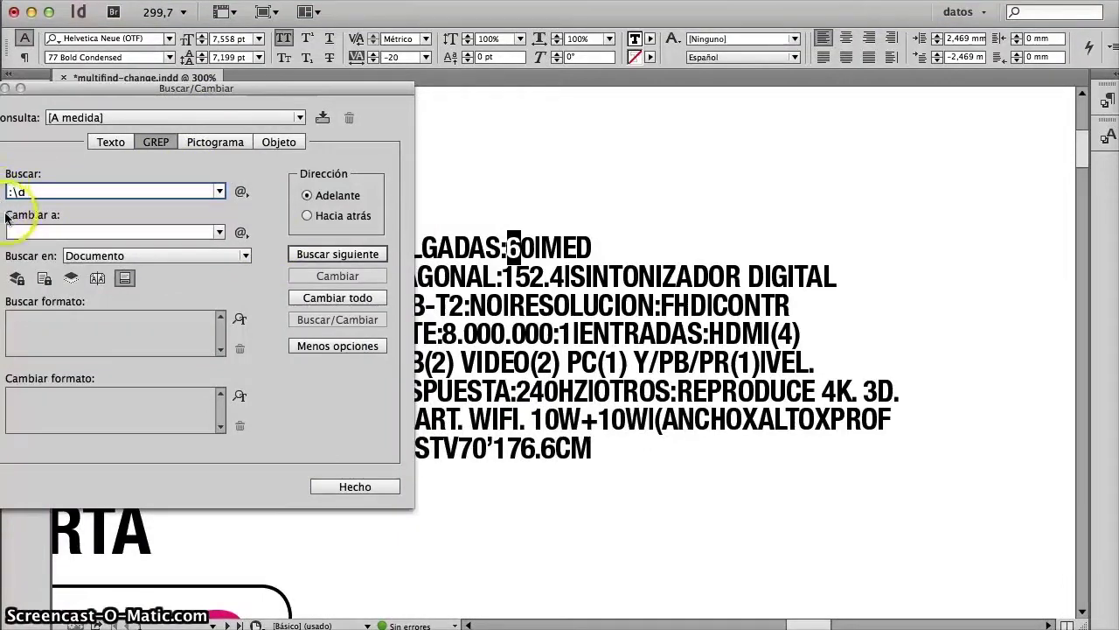
Step: Step through two successive matches of the :\d expression in the document
click(200, 191)
click(323, 257)
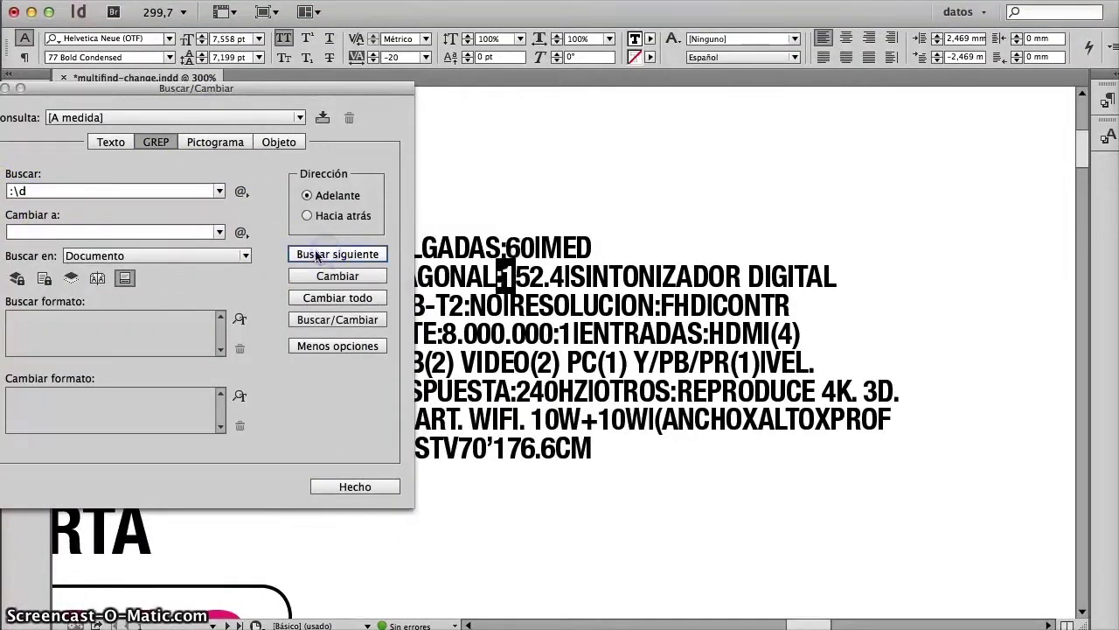
click(335, 257)
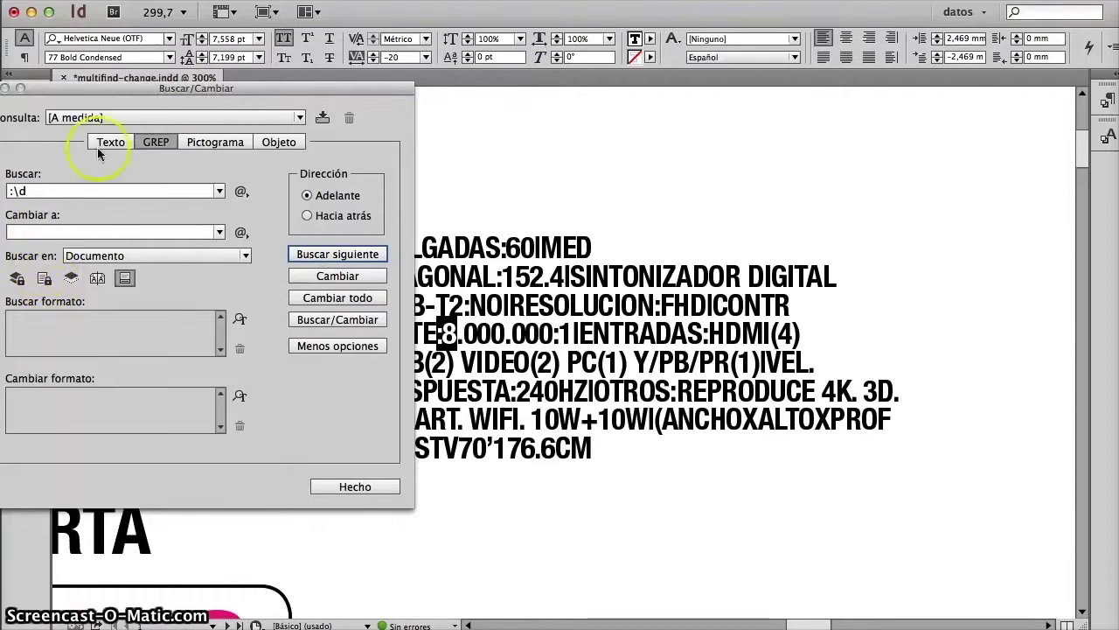
Step: Move the Find/Change dialog clear of the text's beginning and enter a colon followed by a space as the GREP replacement
drag(144, 88, 787, 81)
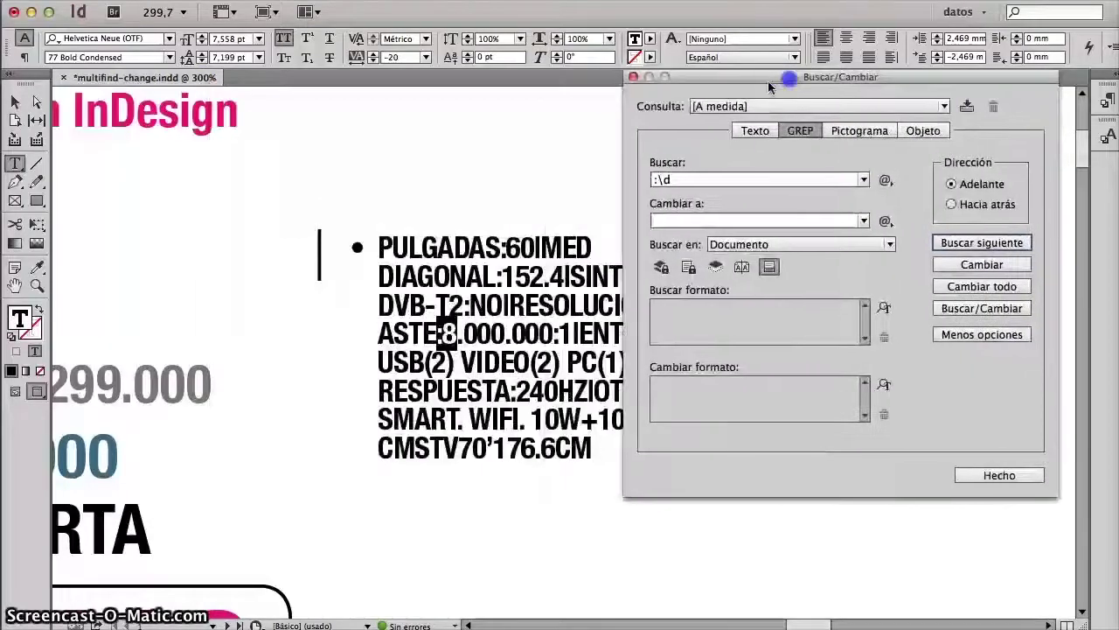
click(675, 220)
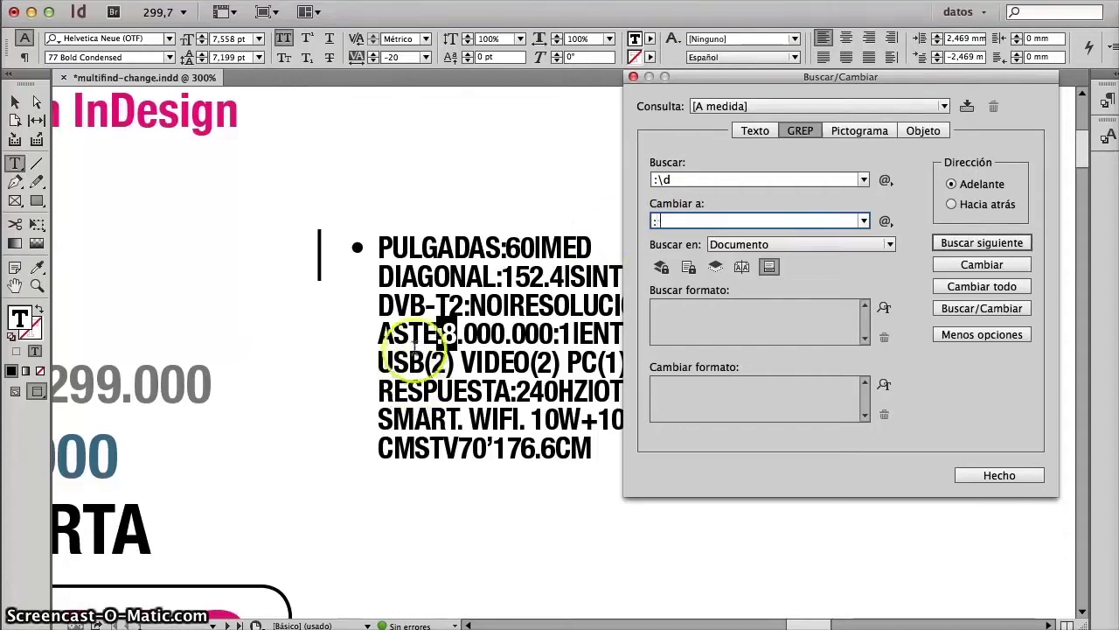
drag(673, 181, 657, 187)
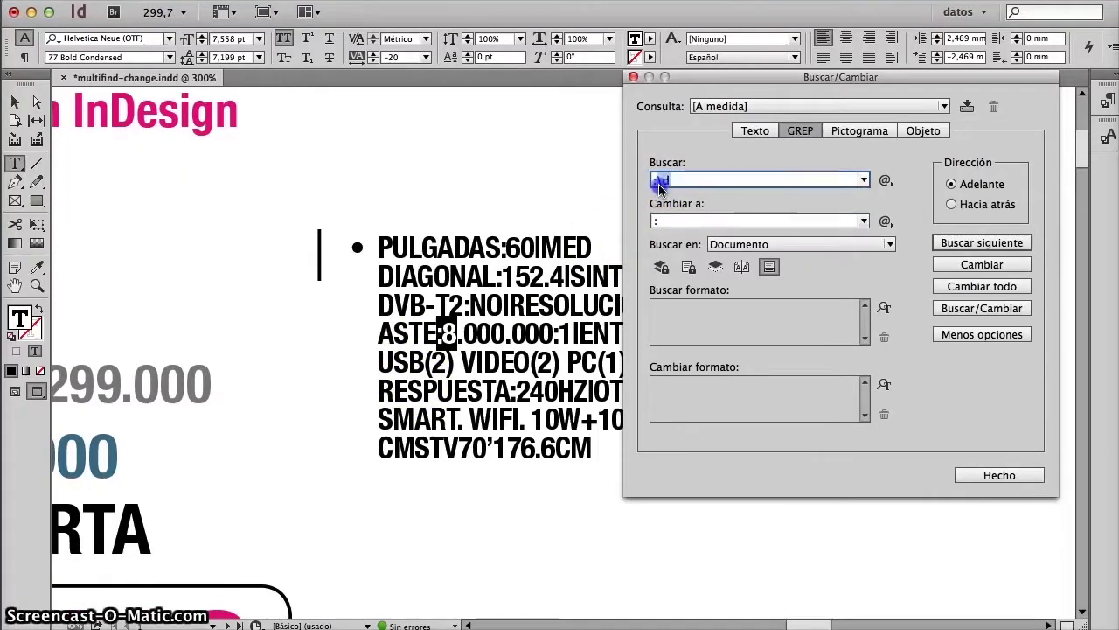
click(668, 196)
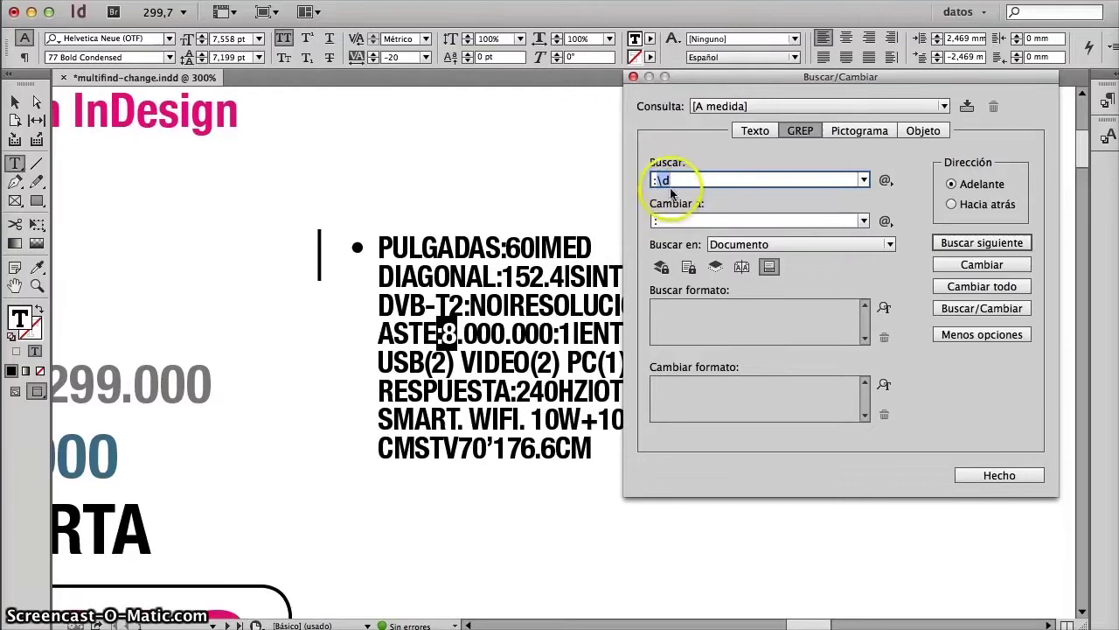
click(664, 220)
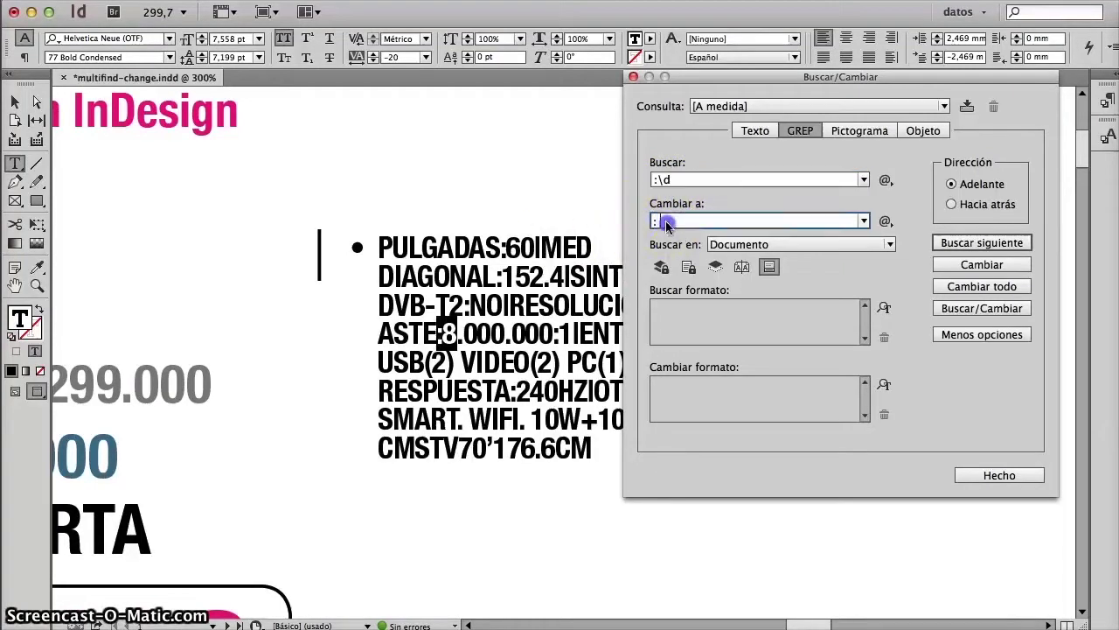
Step: Enclose the digit wildcard of the GREP find expression in parentheses, making it :(\d)
click(656, 180)
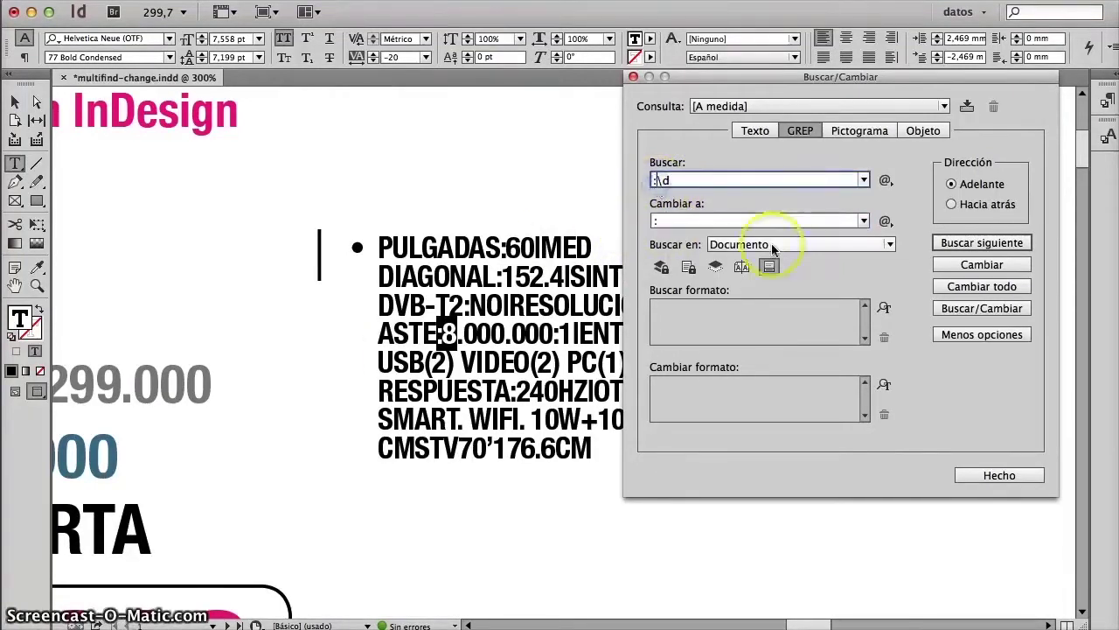
click(684, 180)
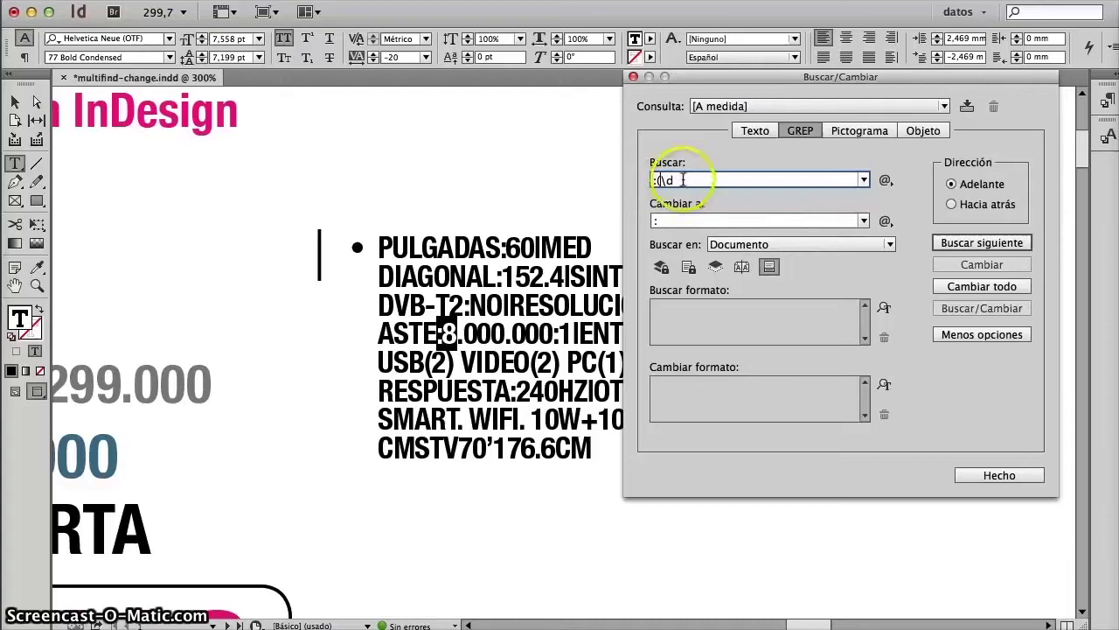
key(Left)
key(Left)
text((\d)
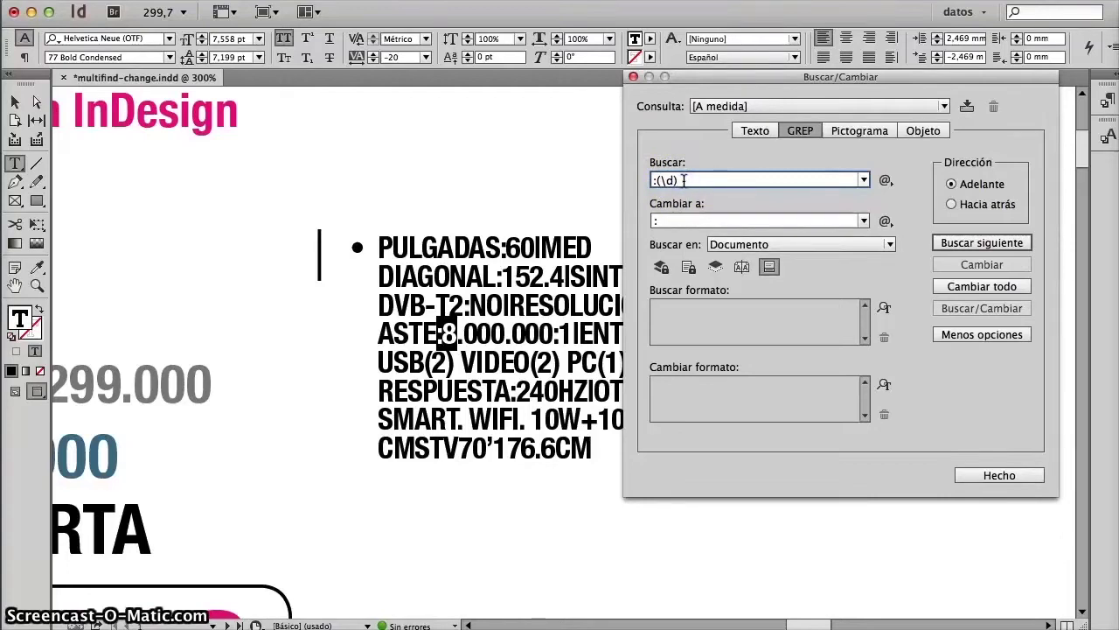
text())
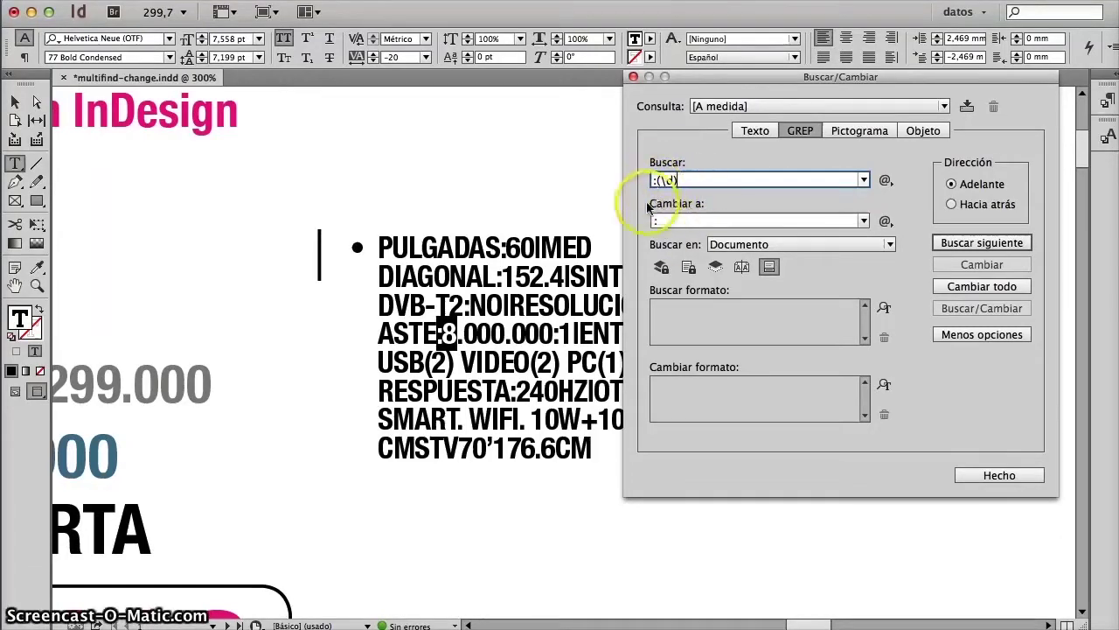
click(665, 221)
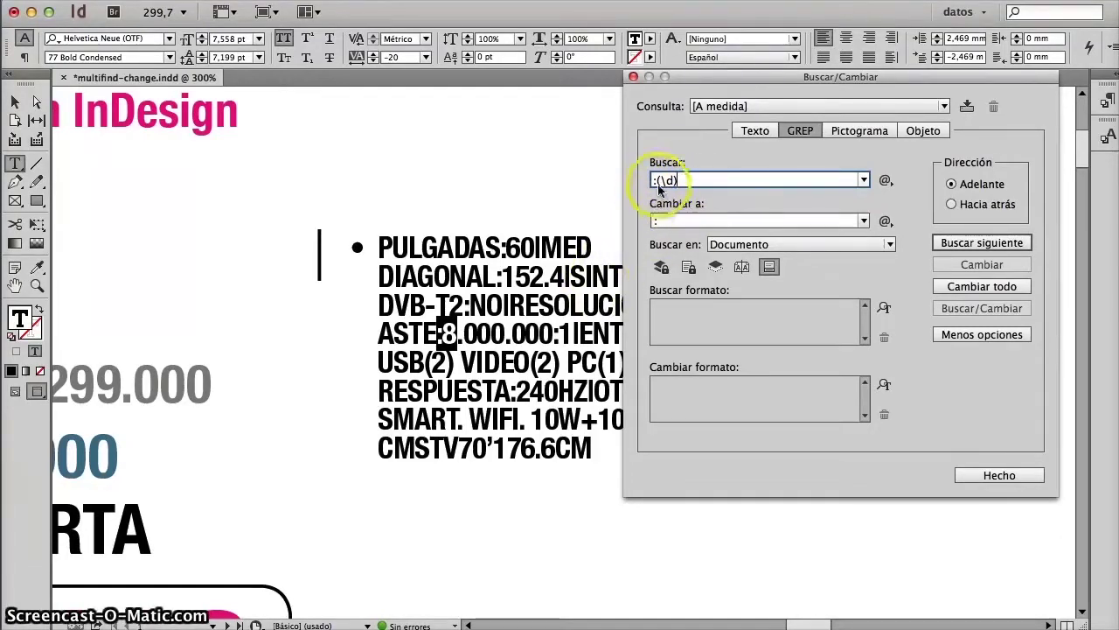
drag(658, 180, 678, 181)
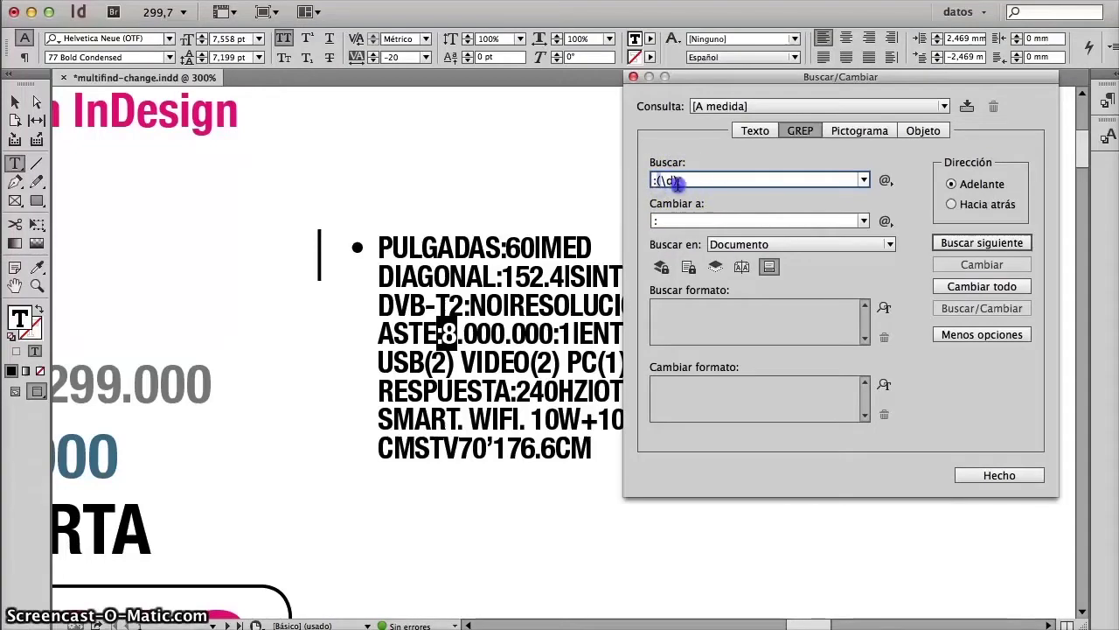
Step: Append the first found subexpression after the colon and space in the replacement, making it : $1
click(666, 223)
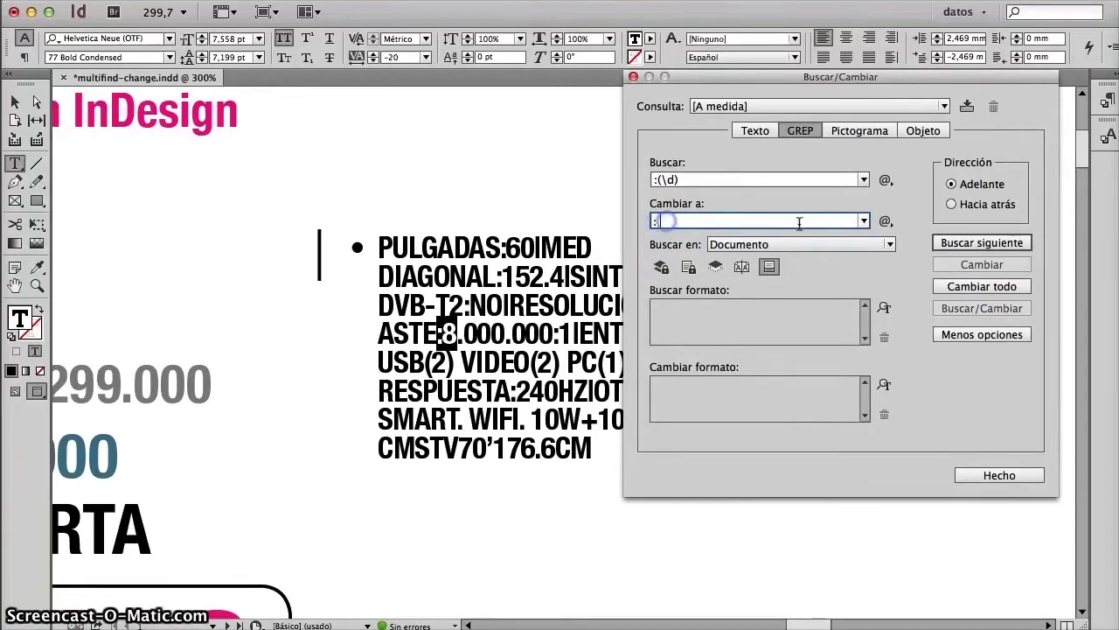
click(885, 221)
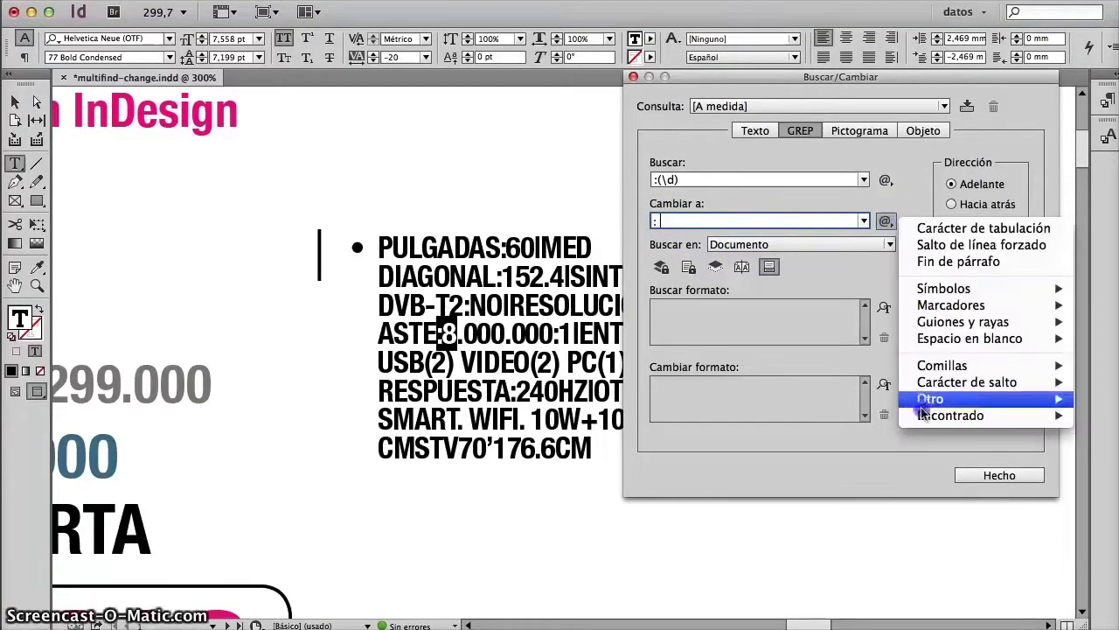
mouse_move(924, 418)
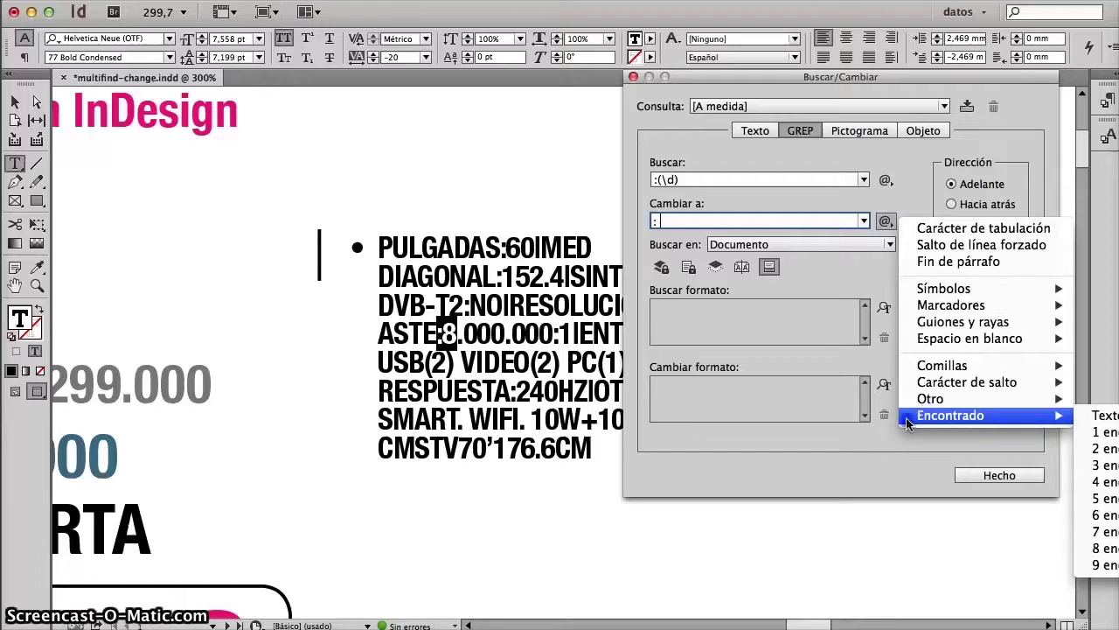
click(799, 221)
drag(850, 81, 139, 93)
click(176, 234)
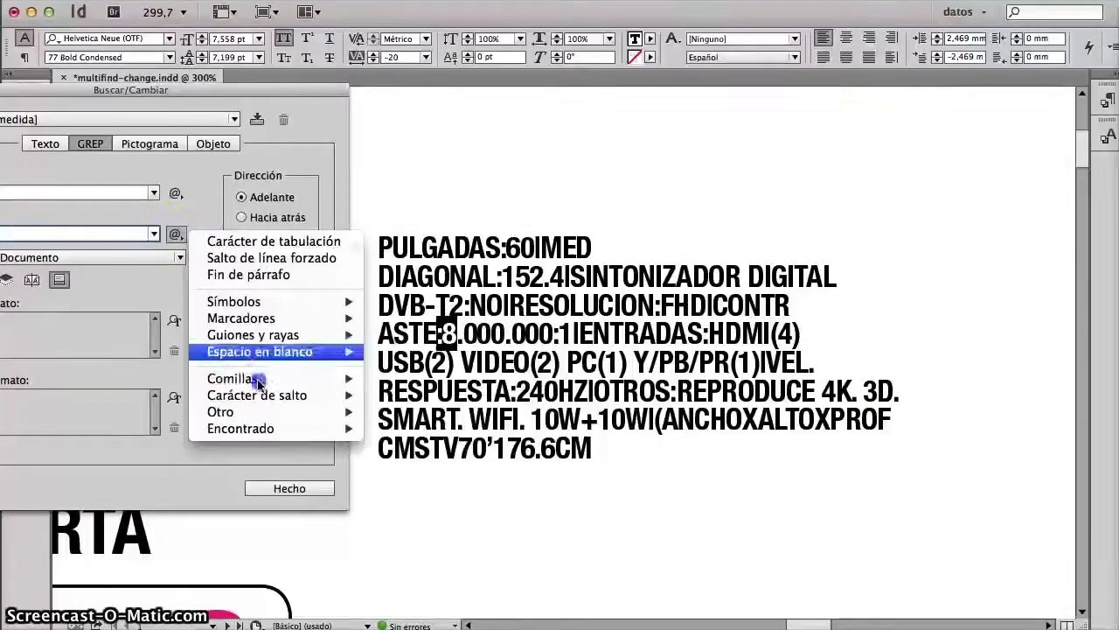
mouse_move(280, 428)
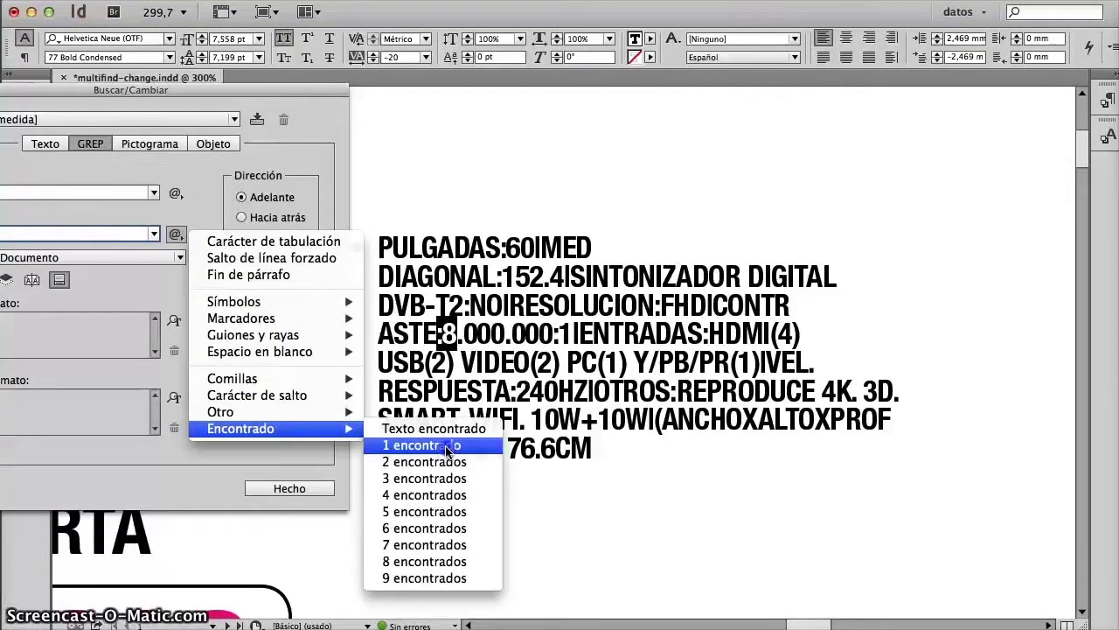
click(421, 445)
drag(263, 90, 1074, 66)
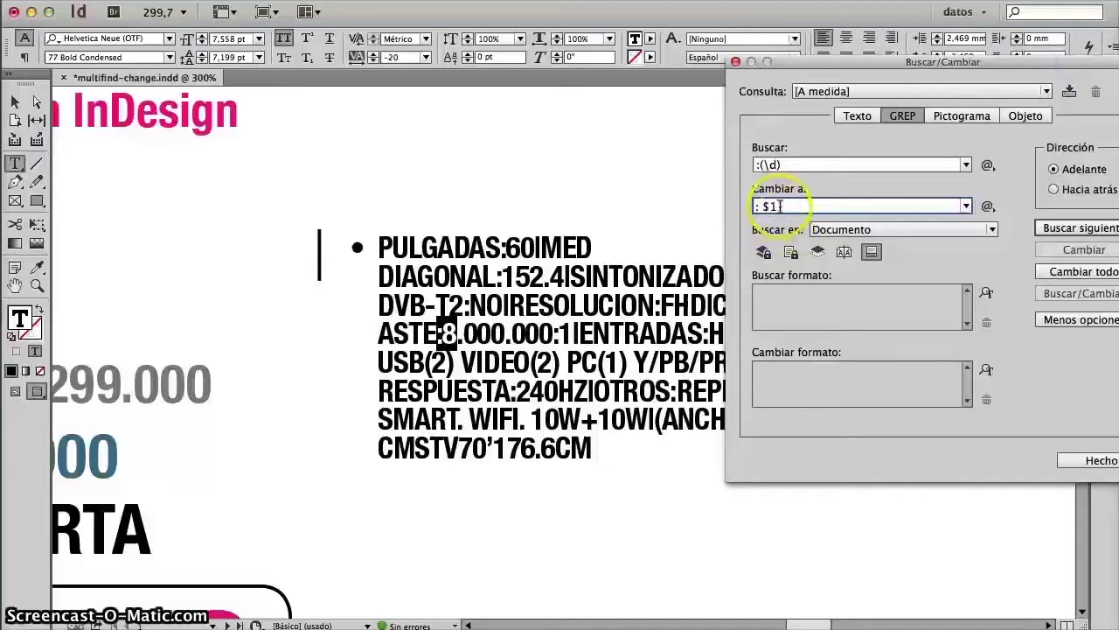
drag(780, 207, 772, 208)
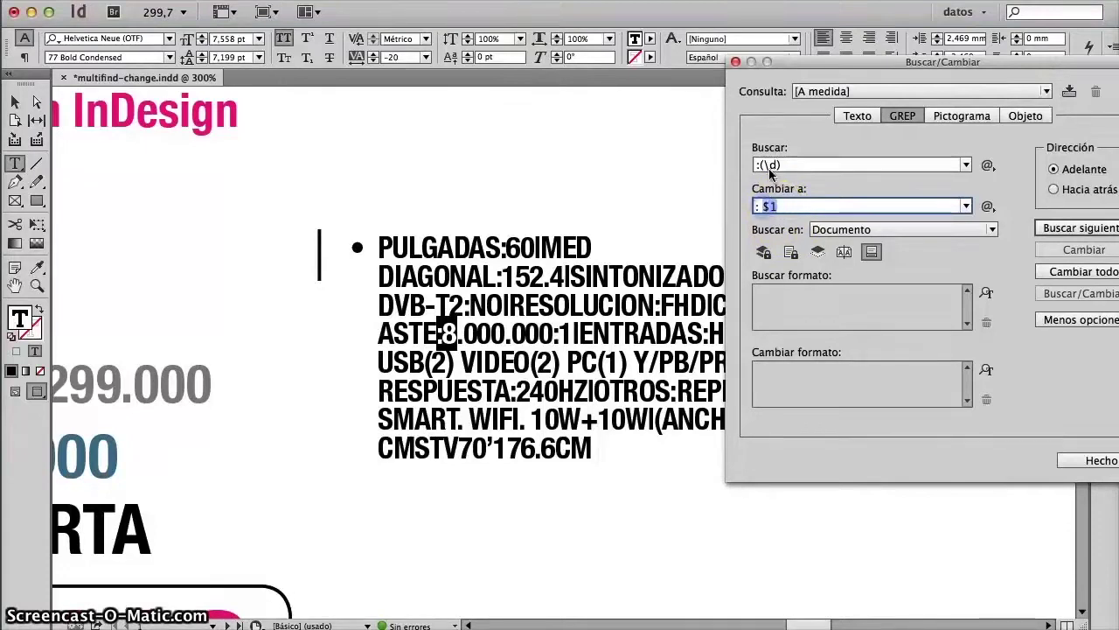
drag(761, 169, 781, 172)
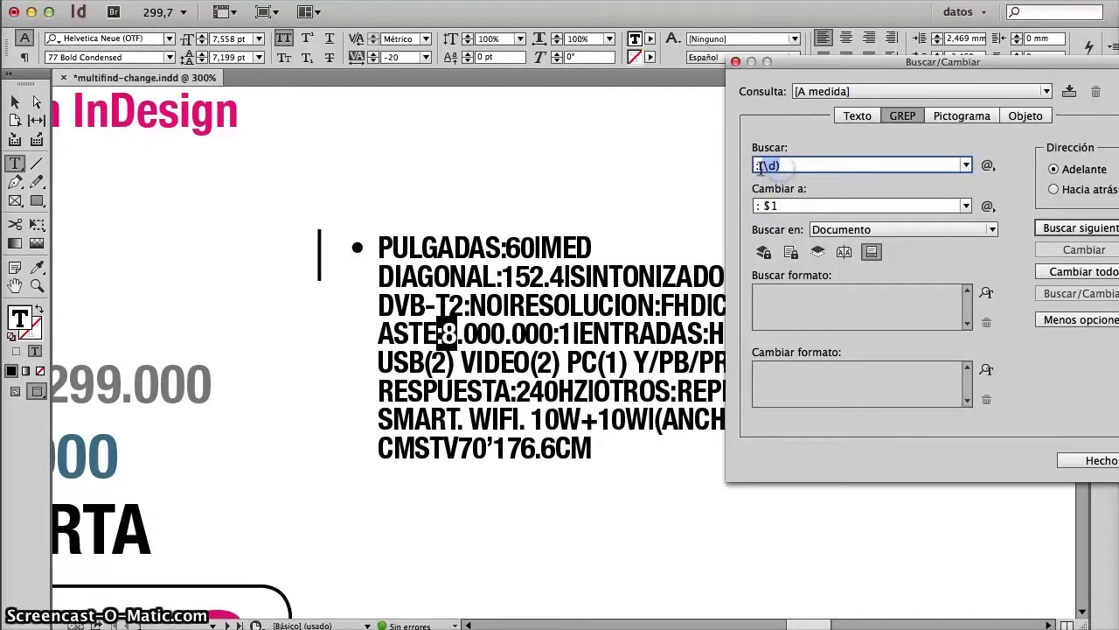
click(789, 210)
Step: Find and replace the first two matches one by one, after PULGADAS and DIAGONAL in the specification text
click(1064, 231)
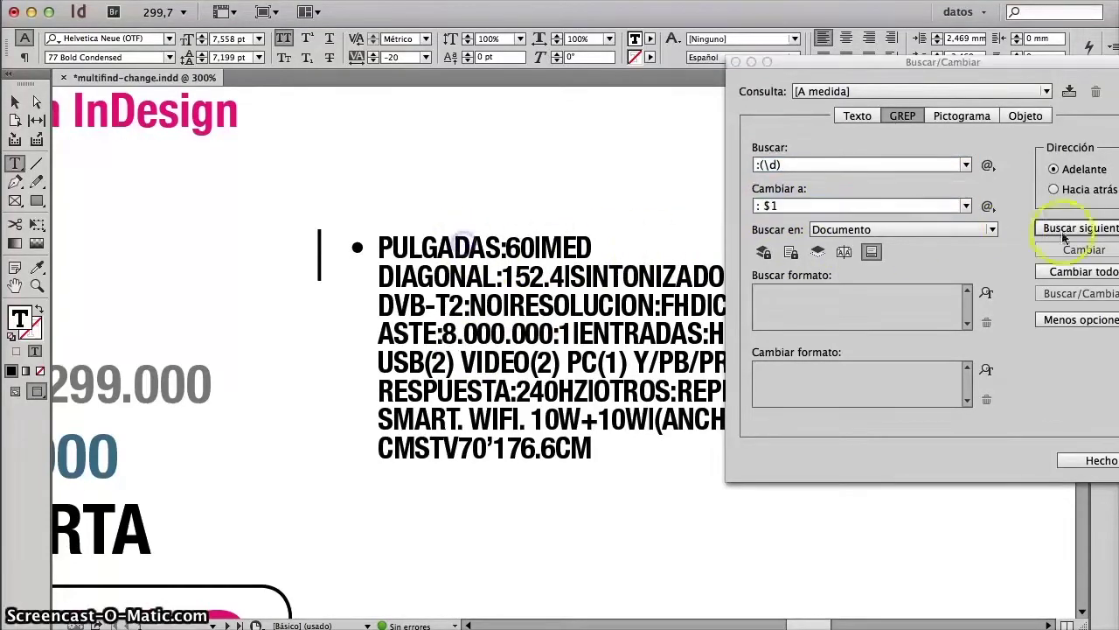
click(1064, 232)
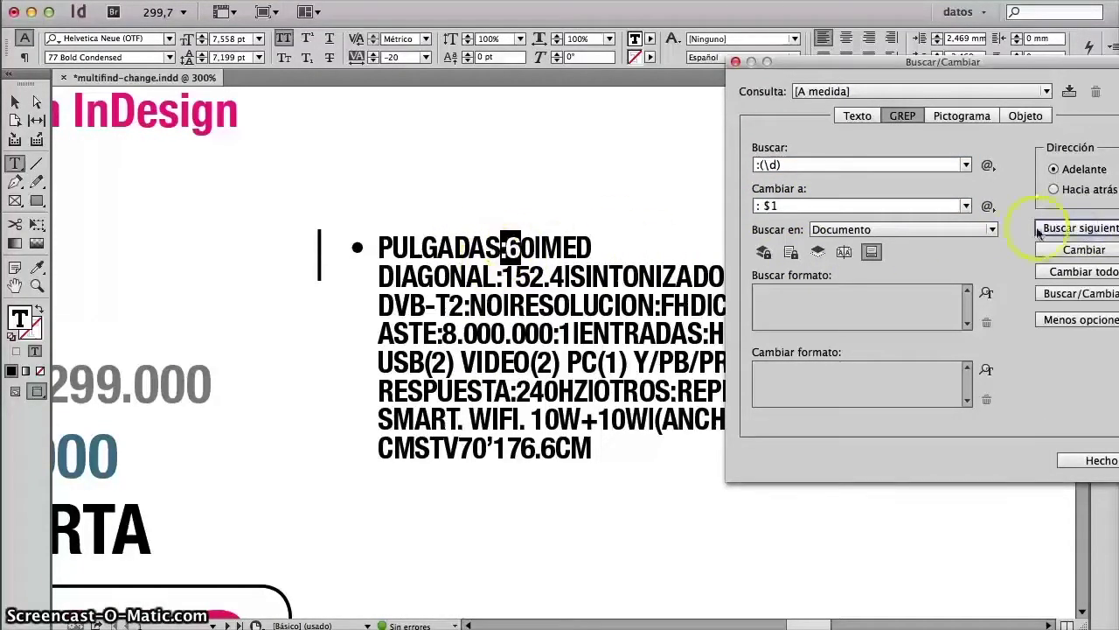
click(1062, 251)
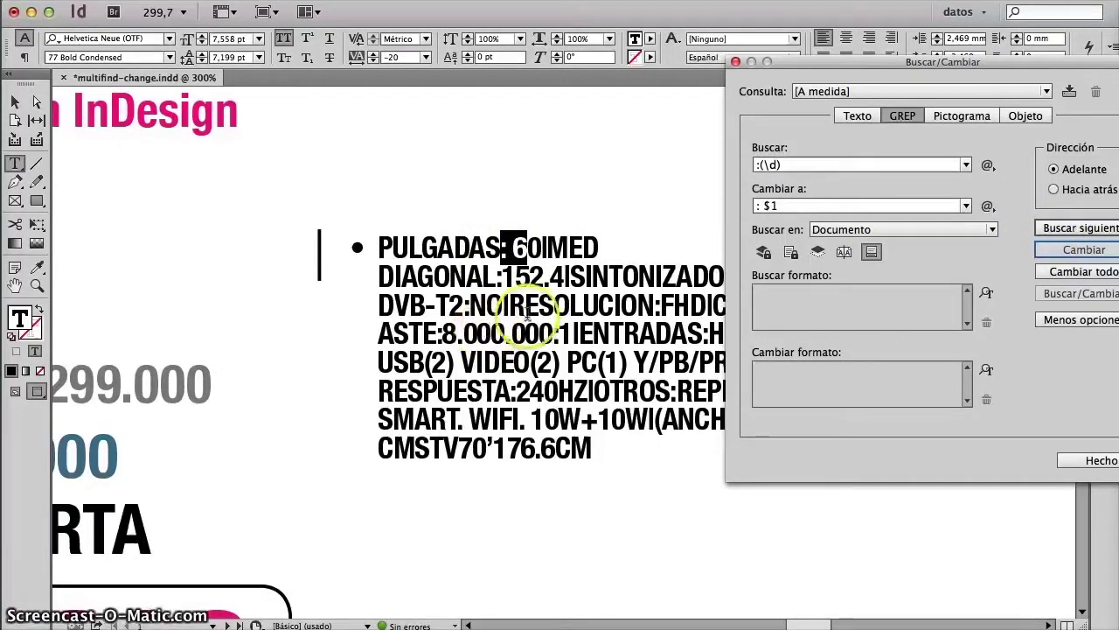
click(1054, 228)
click(1054, 250)
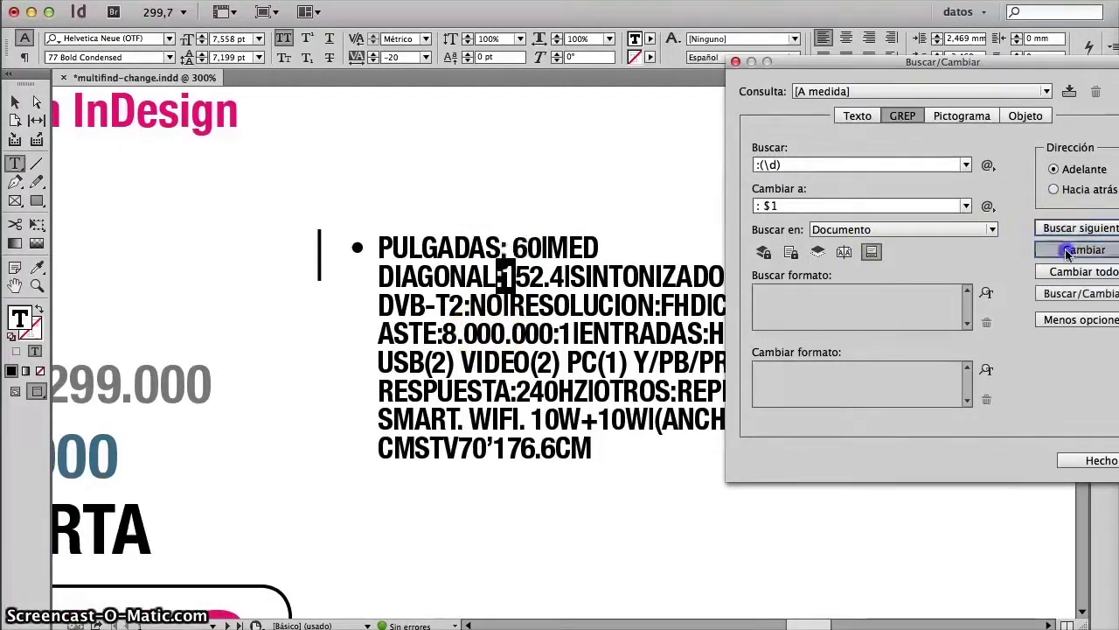
drag(890, 65, 846, 151)
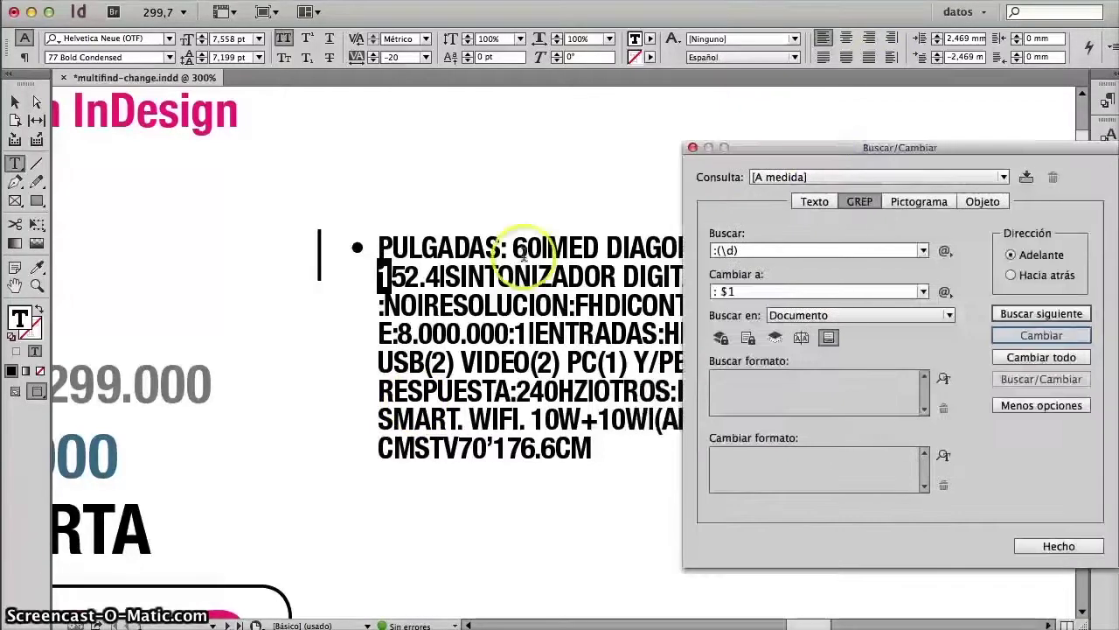
Step: Save the current GREP find/change settings as a query named dos puntos sin espacio
triple_click(750, 252)
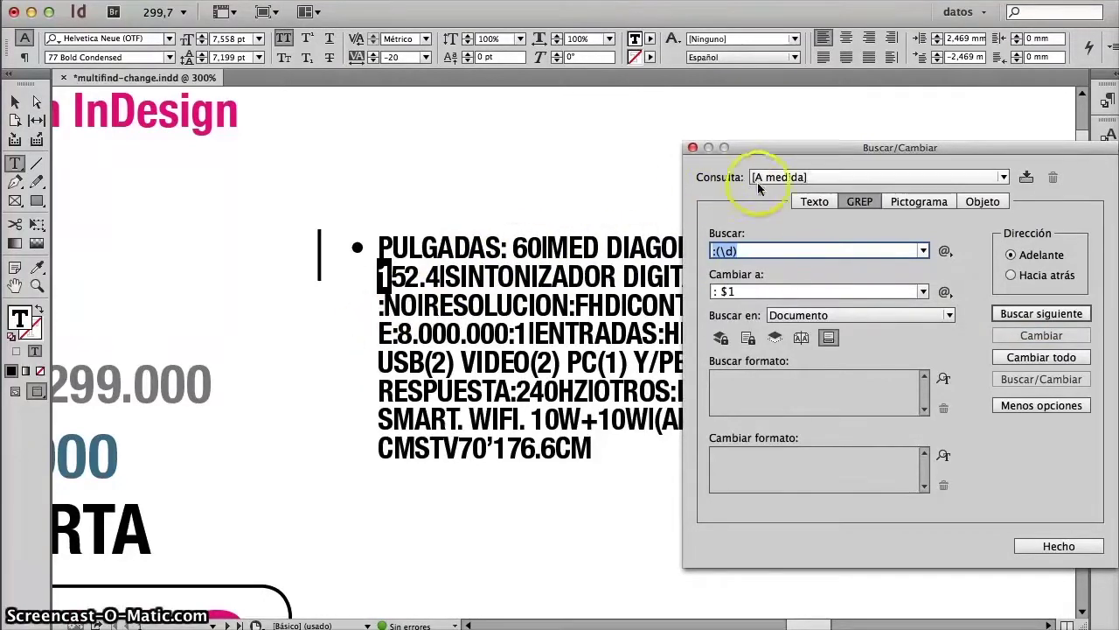
drag(1001, 149, 953, 136)
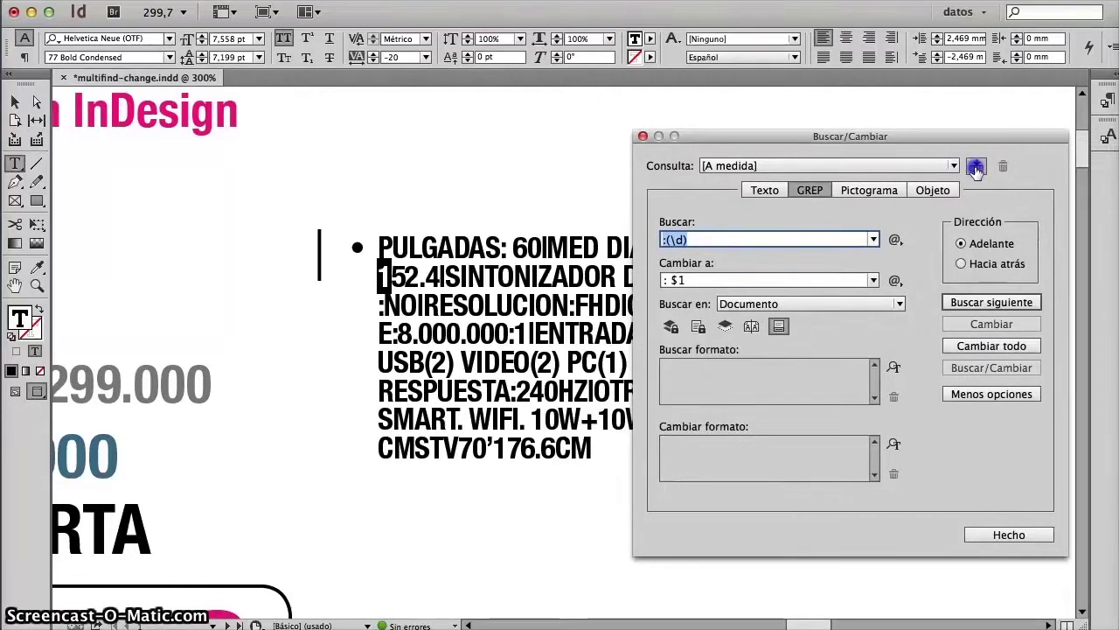
drag(1014, 577, 325, 132)
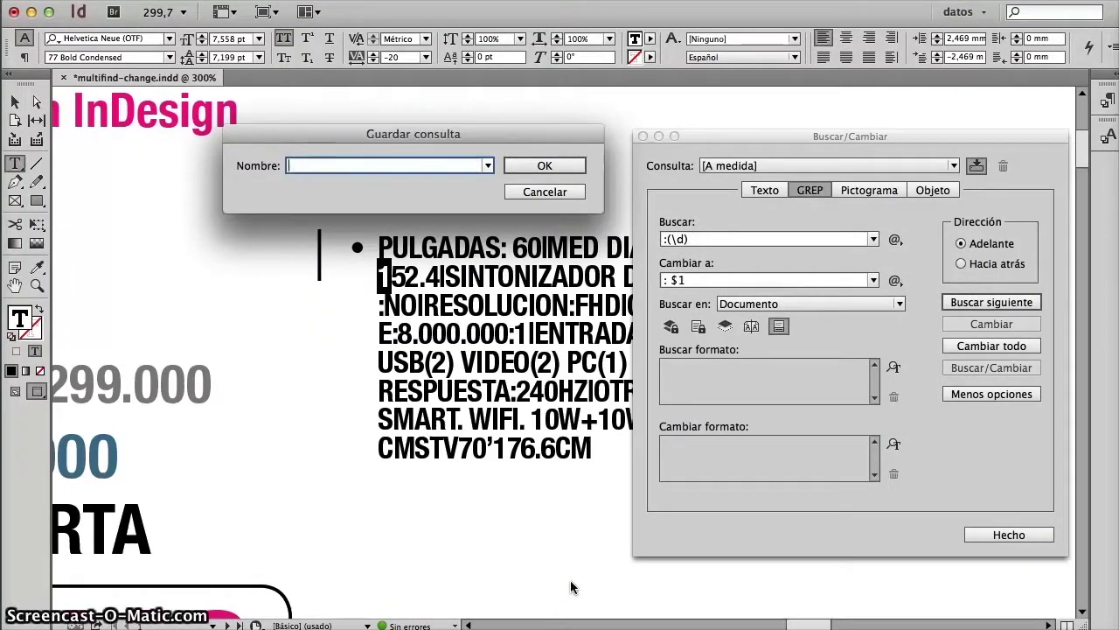
text(p8n)
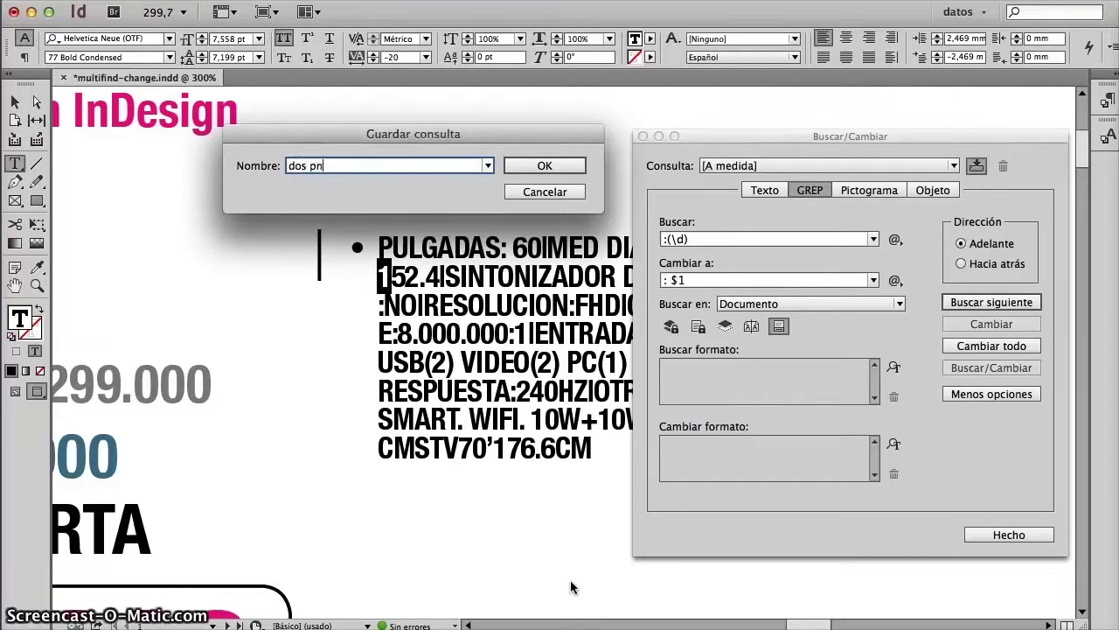
key(BackSpace)
key(BackSpace)
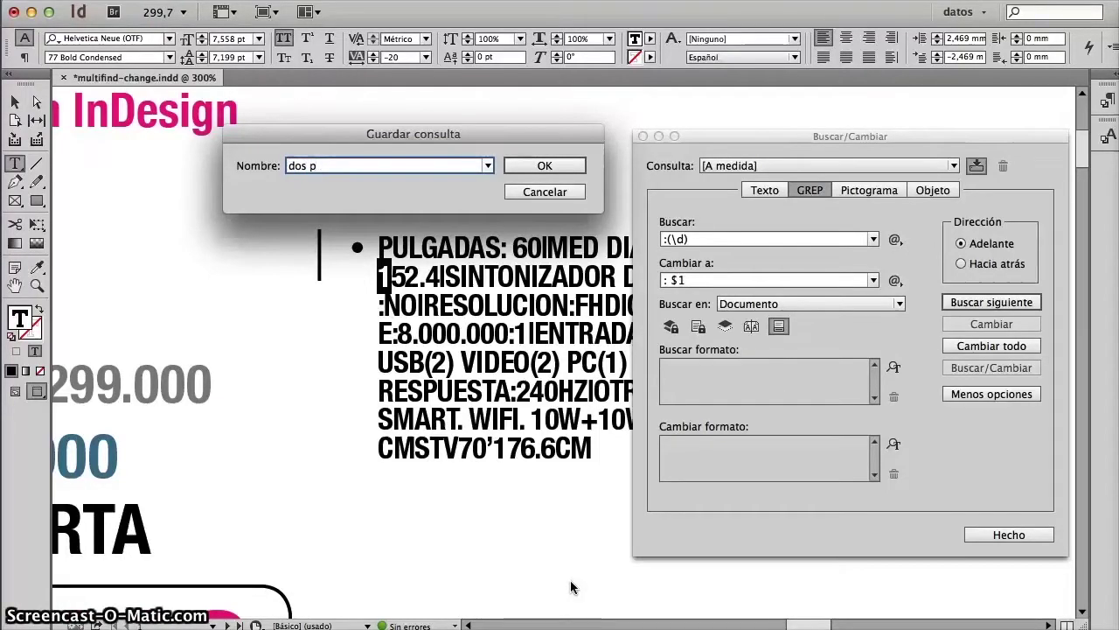
text(unt)
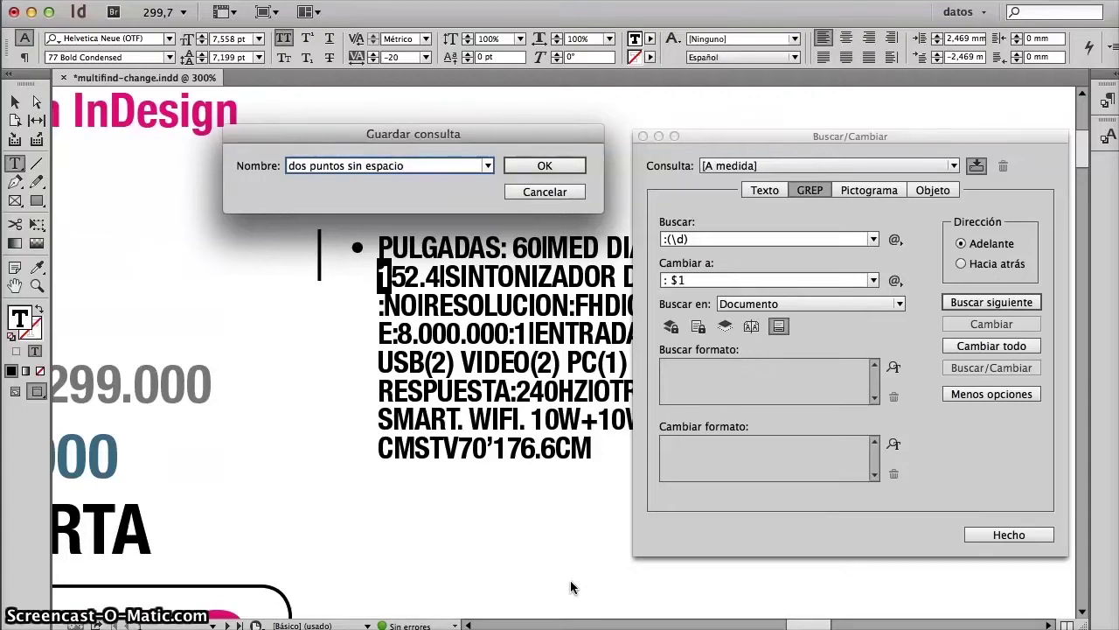
text(os sin espacio)
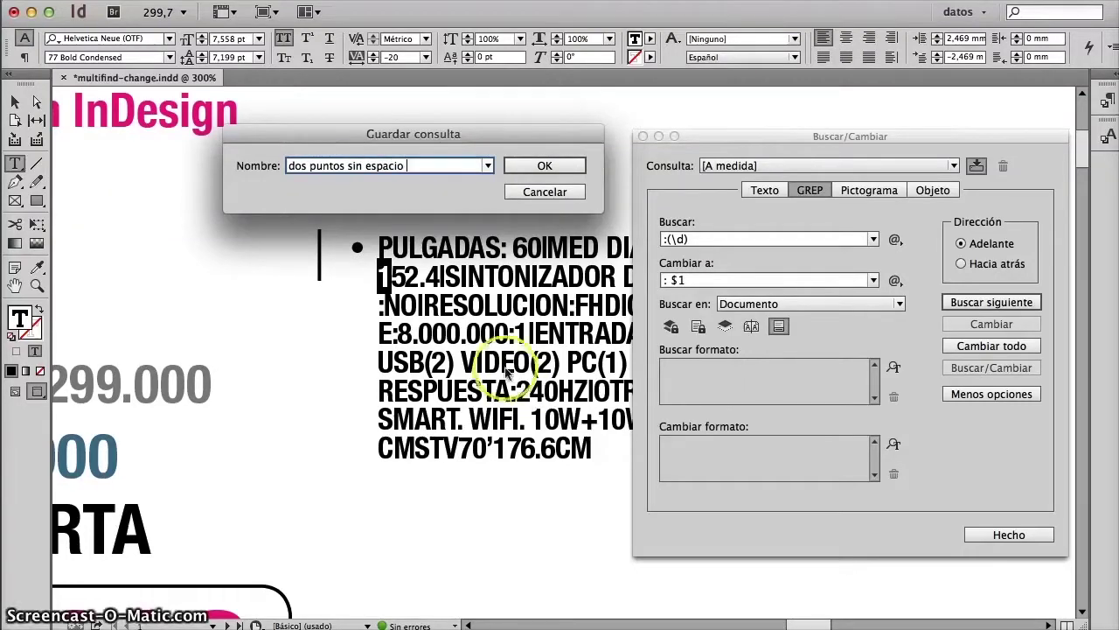
click(563, 167)
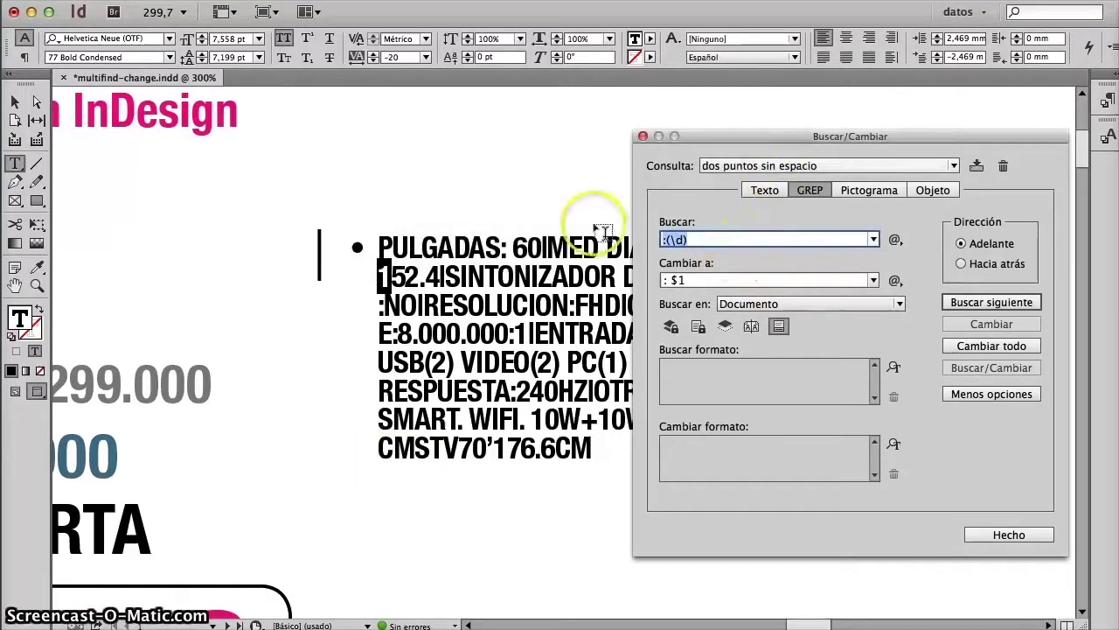
Step: Check the saved query in the list of queries and clear both the GREP find and change expressions
click(818, 166)
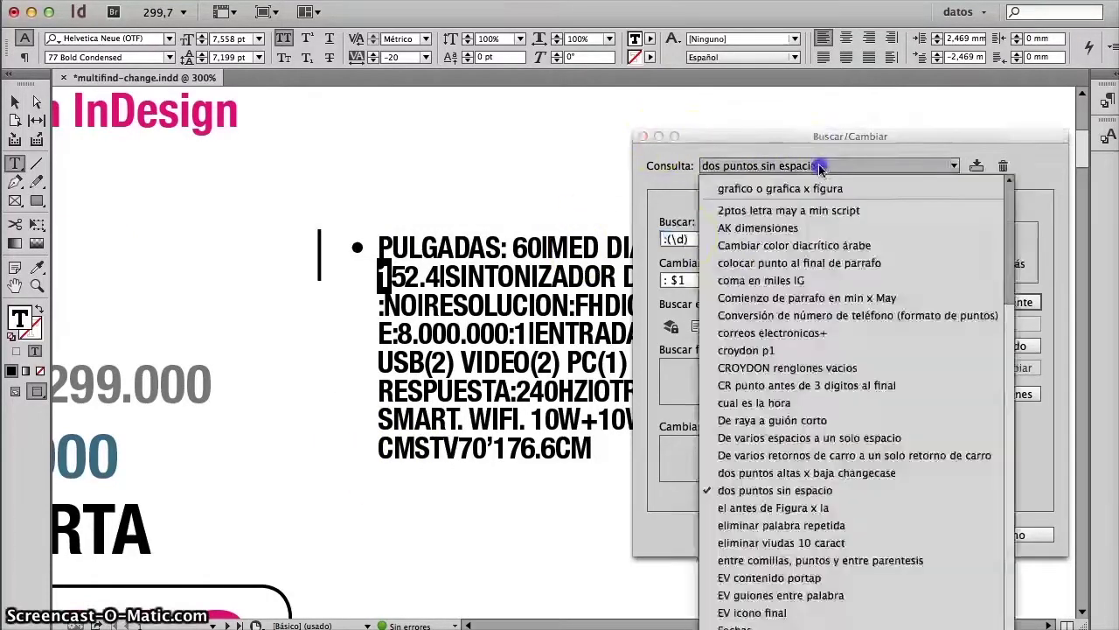
click(681, 238)
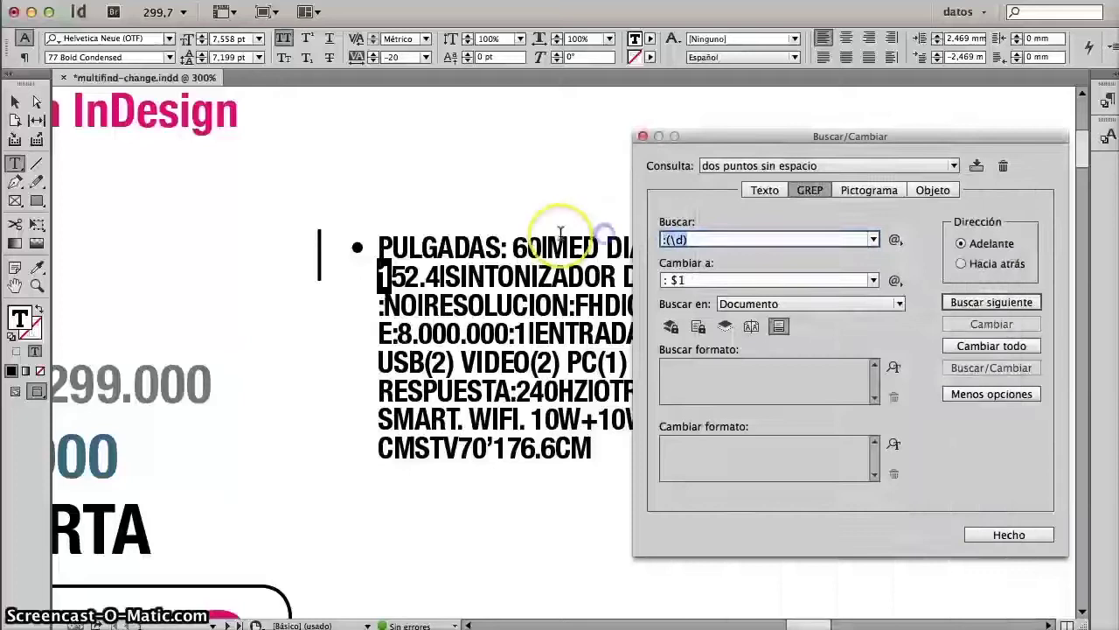
key(BackSpace)
drag(700, 280, 642, 279)
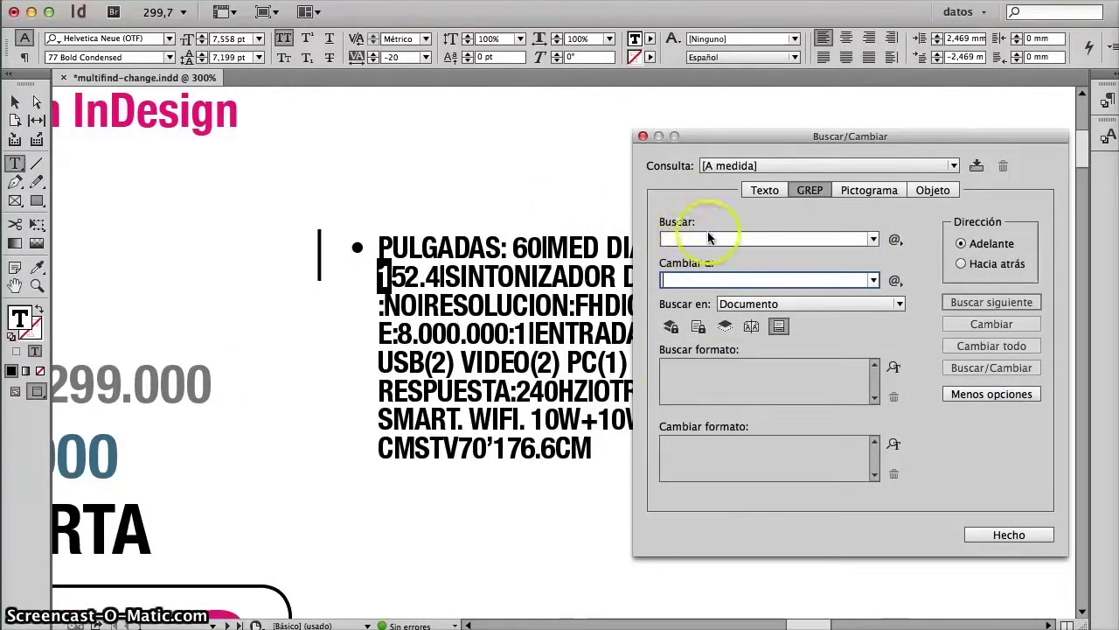
Step: Load the saved query dos puntos sin espacio to examine its GREP find and change expressions
click(796, 162)
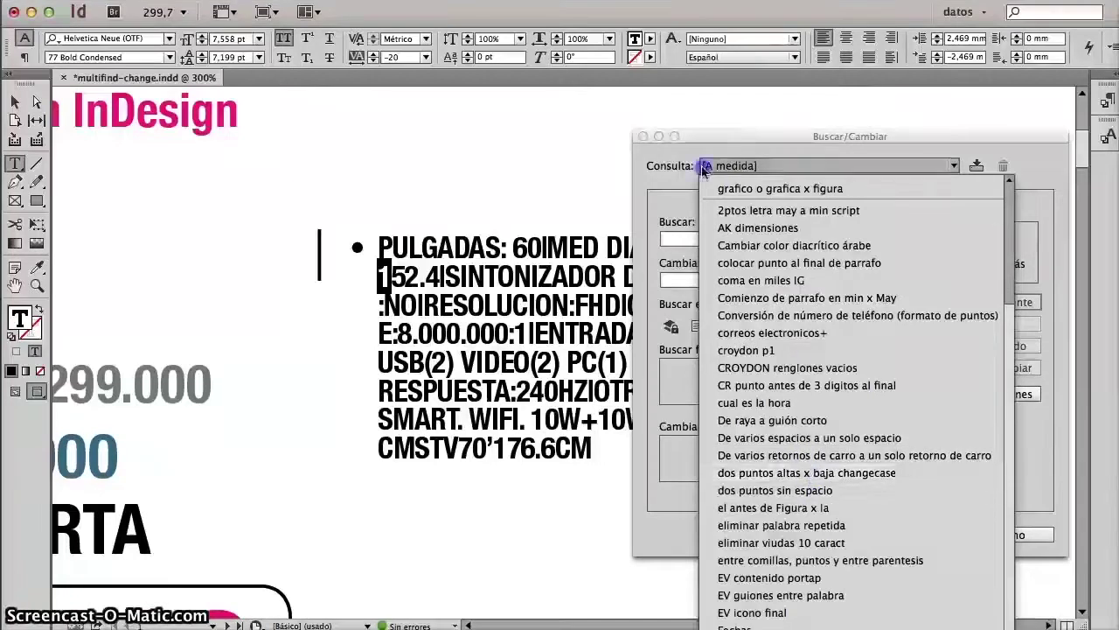
click(722, 133)
drag(722, 133, 722, 32)
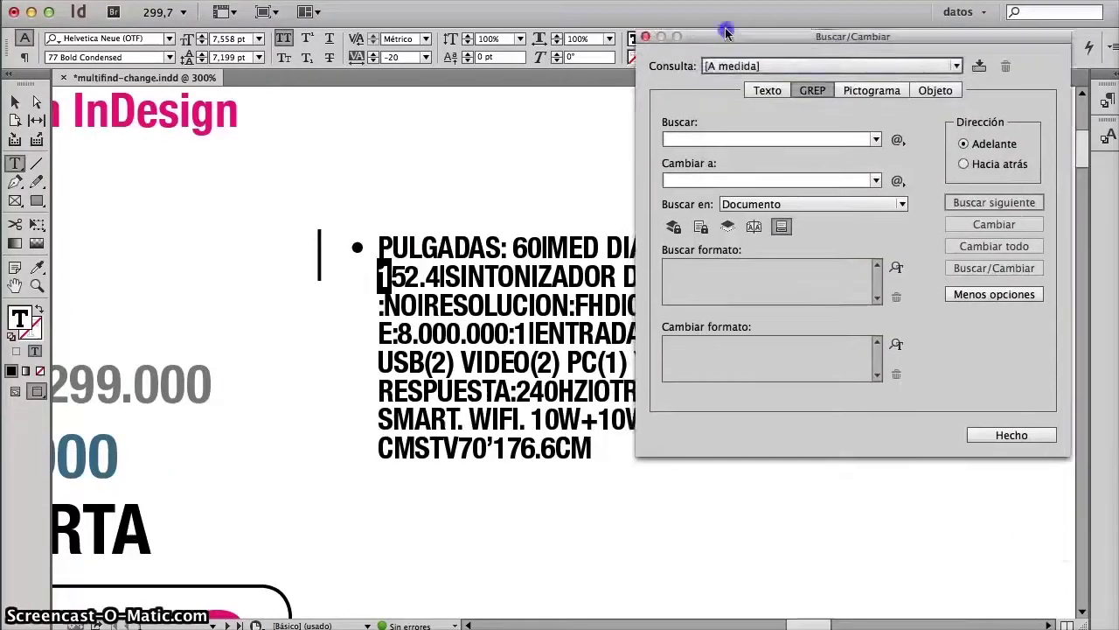
click(785, 64)
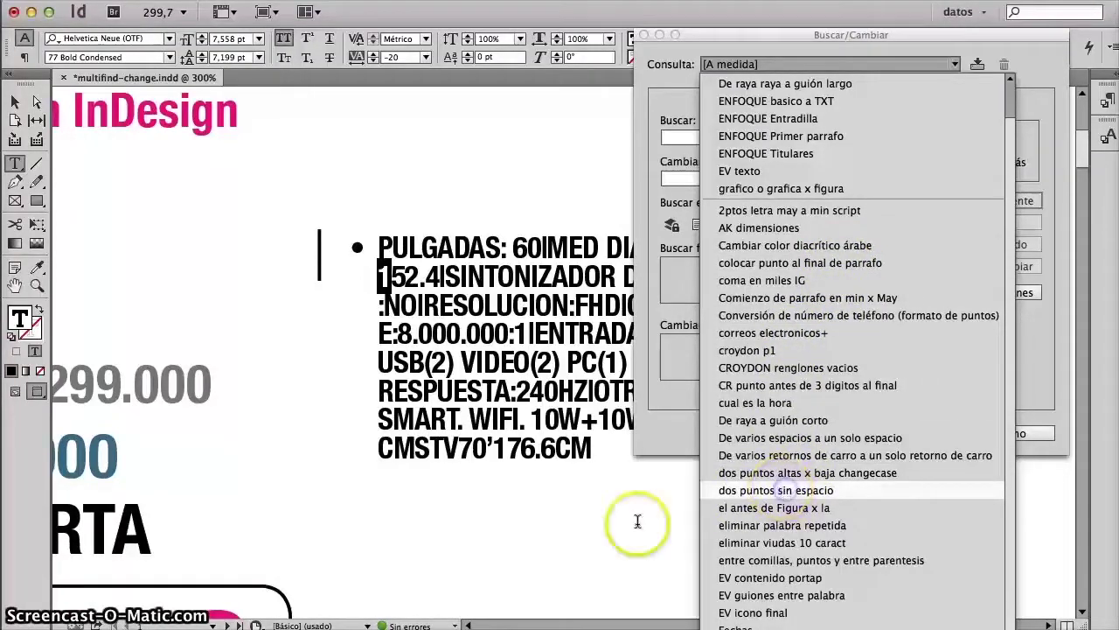
click(780, 492)
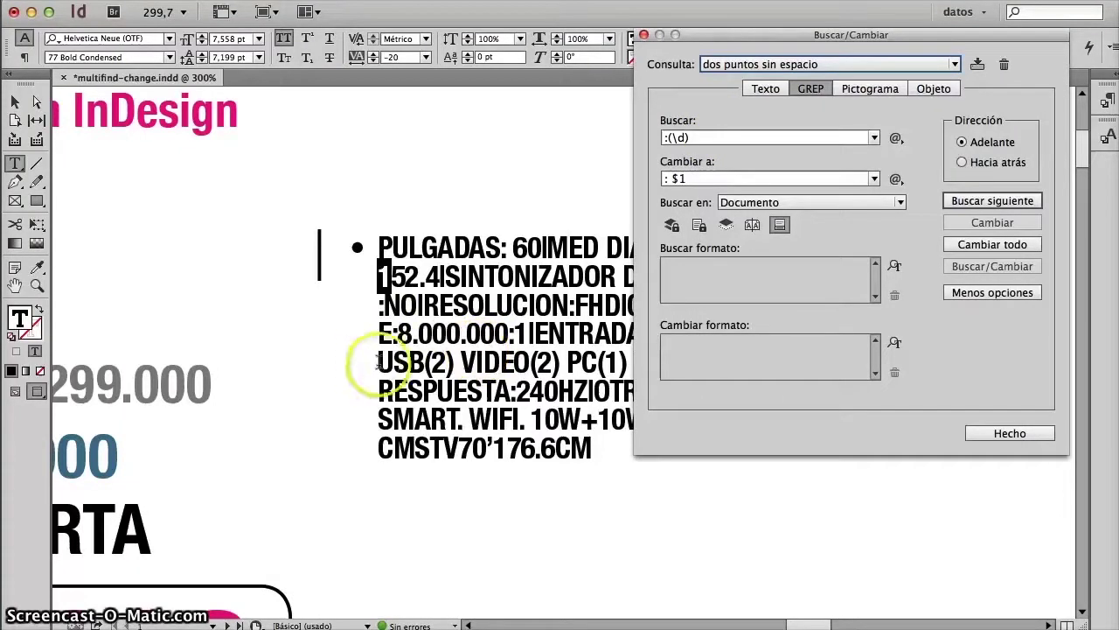
drag(749, 35, 742, 39)
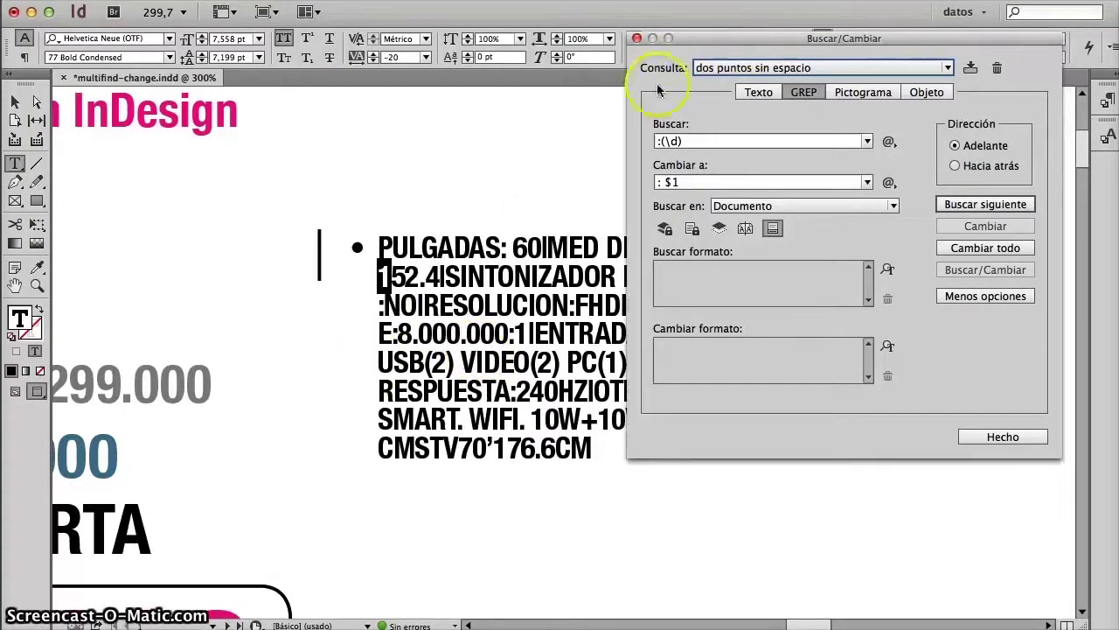
Step: Load the saved query AK dimensiones and examine its GREP expressions beside the specification text
click(820, 69)
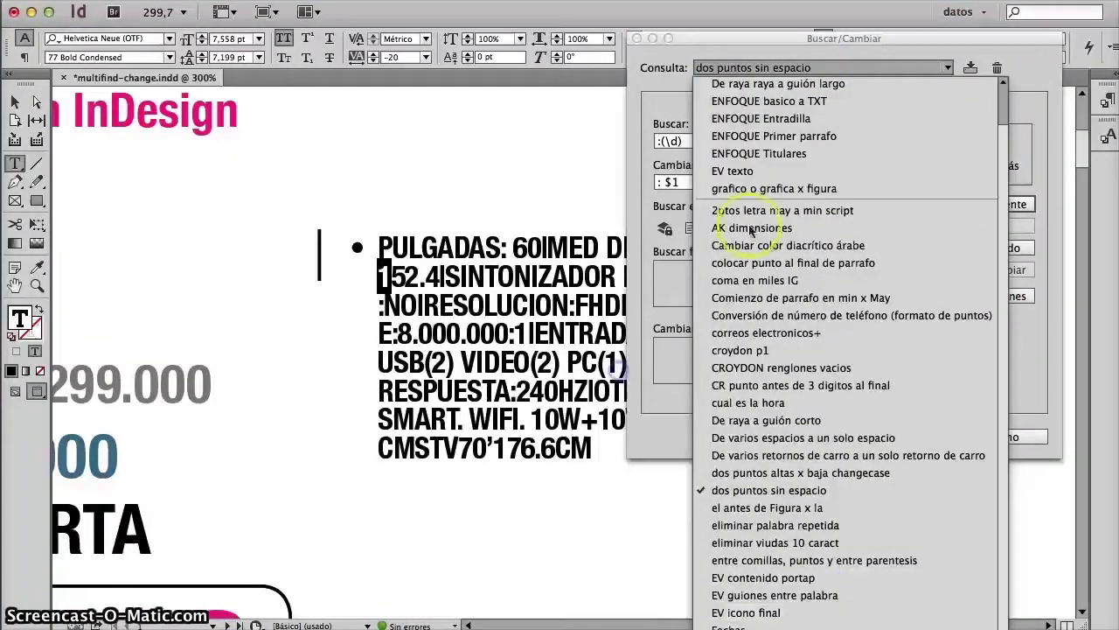
drag(840, 38, 824, 4)
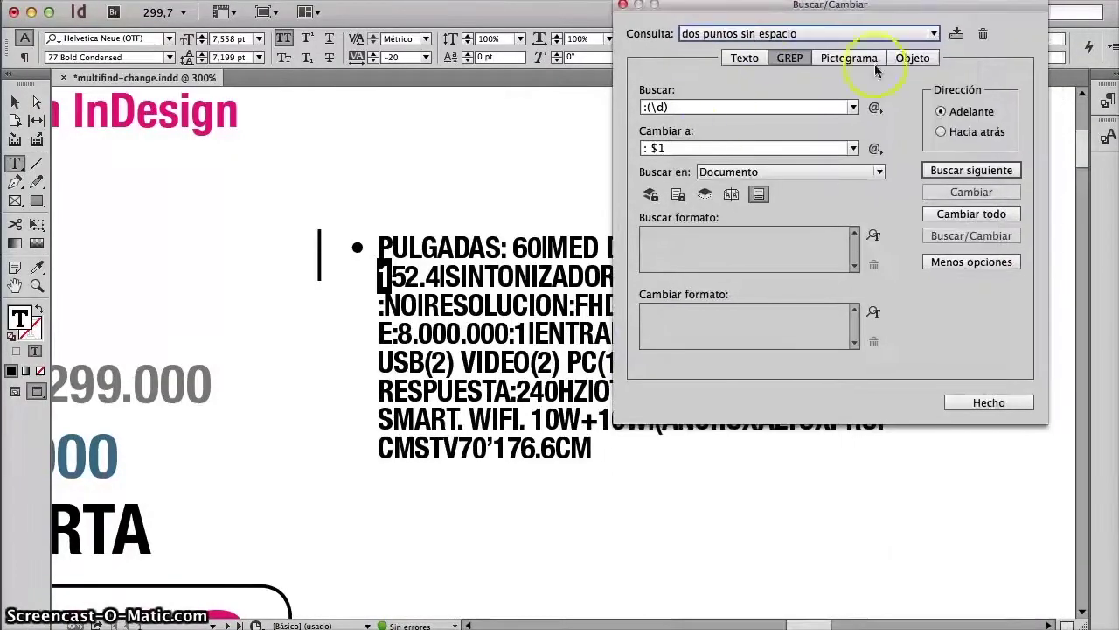
click(848, 35)
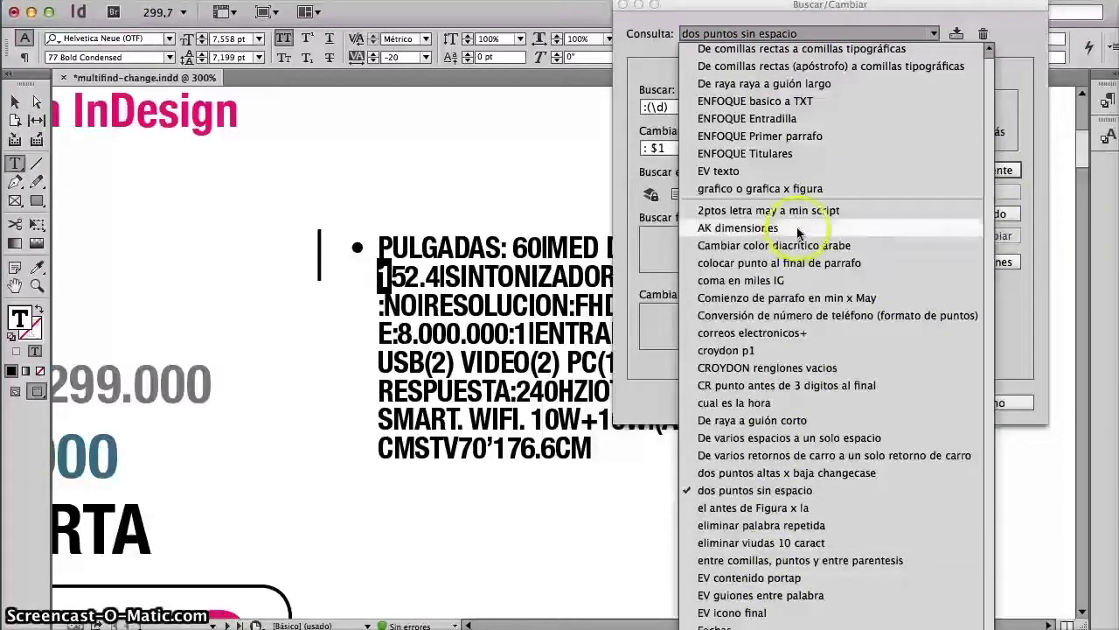
click(727, 227)
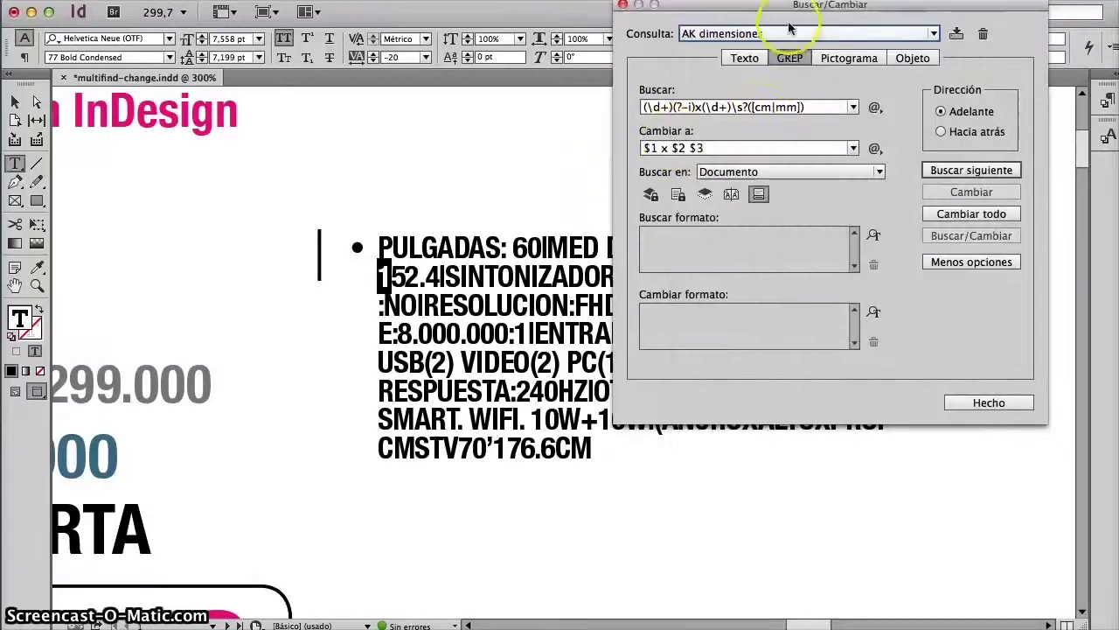
drag(798, 5, 776, 20)
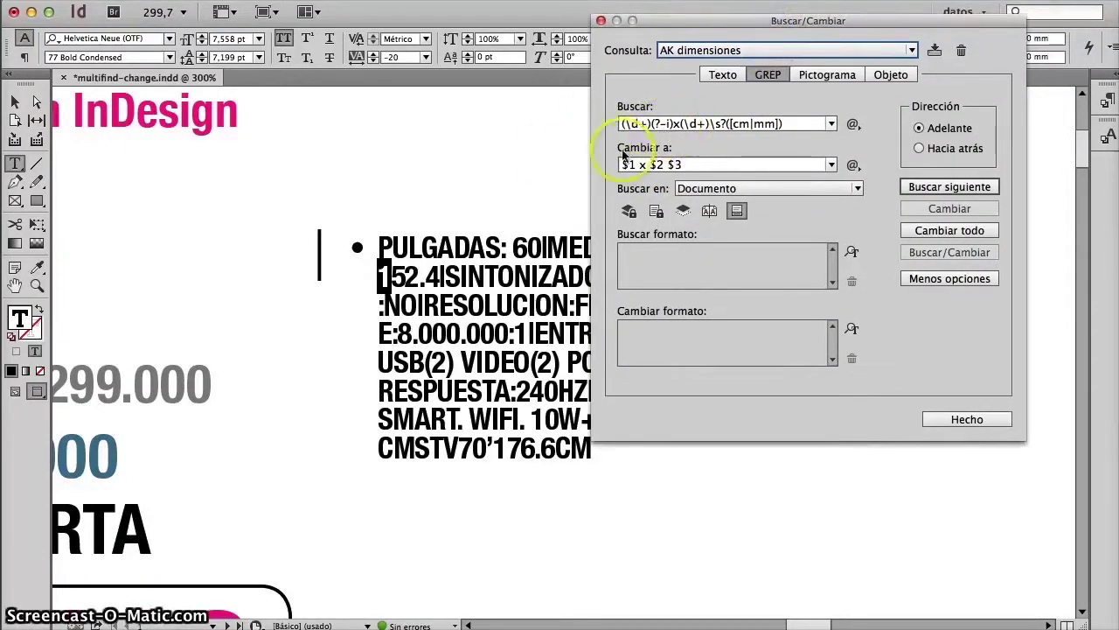
click(750, 528)
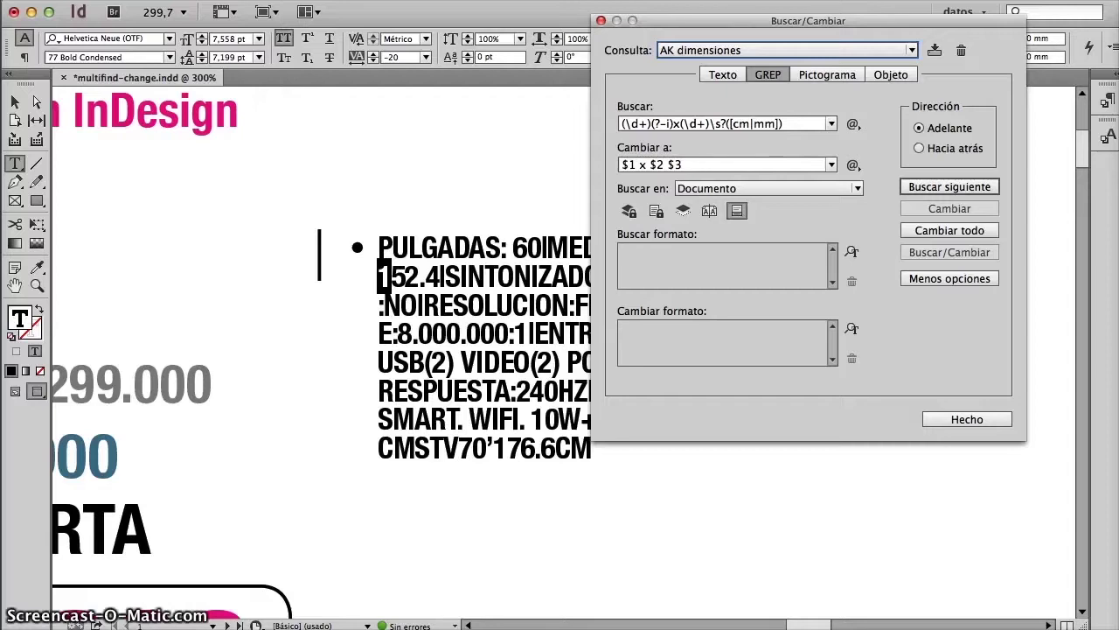
click(487, 248)
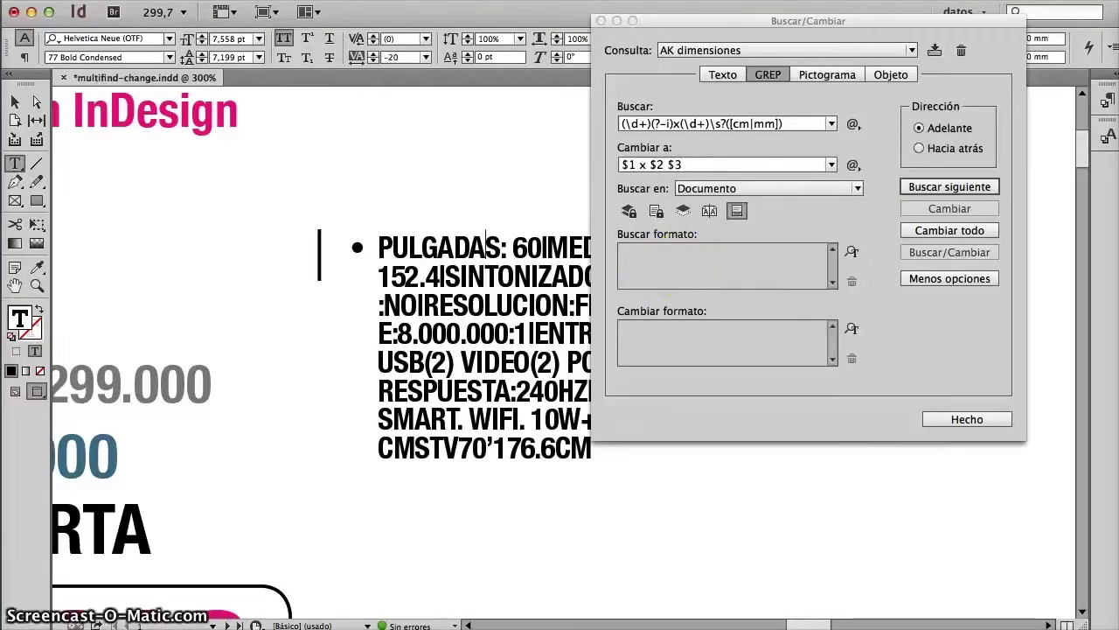
Step: Switch to the GREP en InDesign ebook, view Receta 17 from the recipe index, and return to InDesign
key(super+Tab)
drag(811, 15, 583, 15)
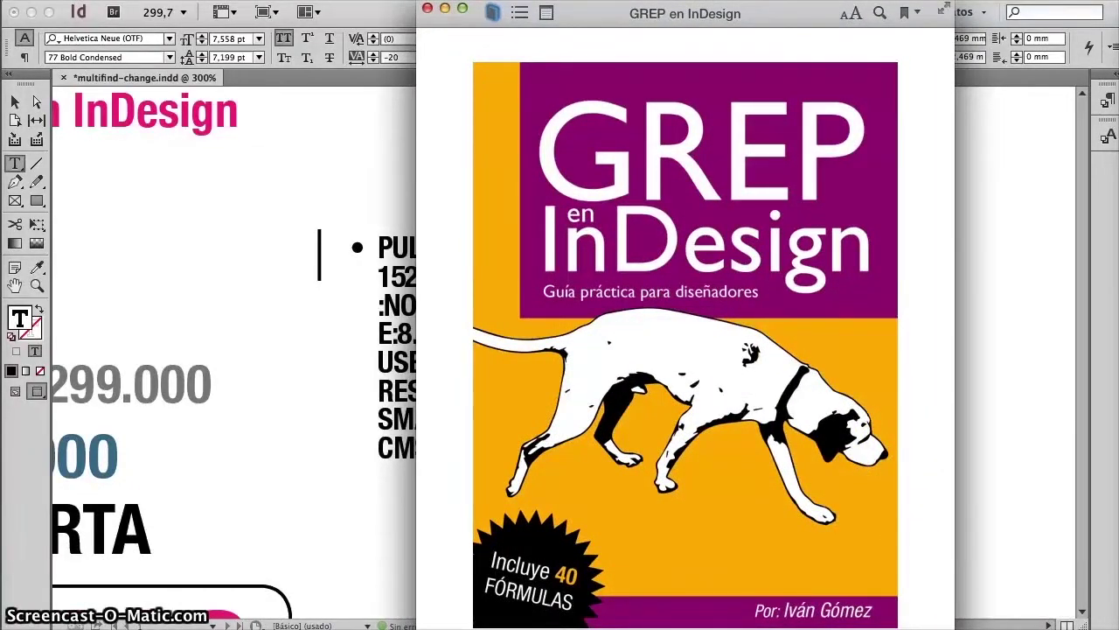
key(Right)
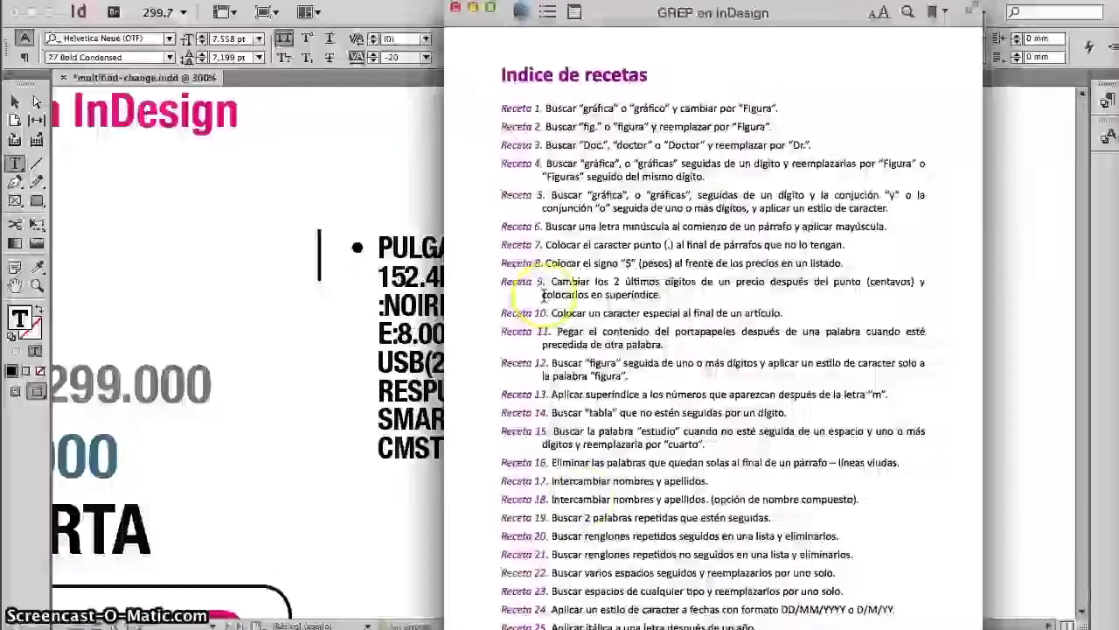
click(525, 481)
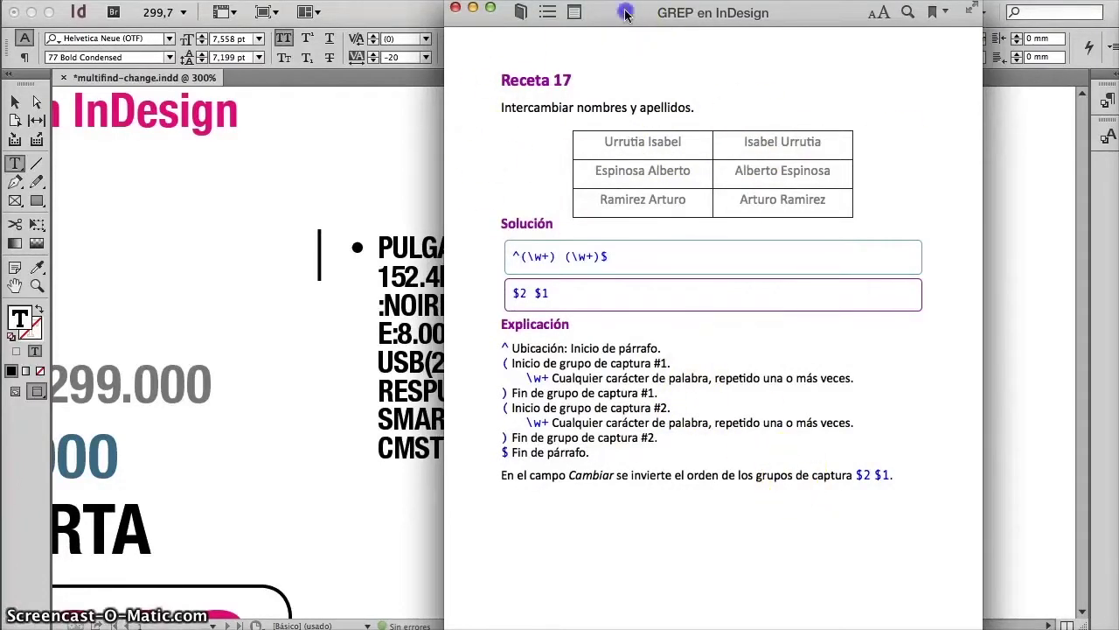
click(816, 537)
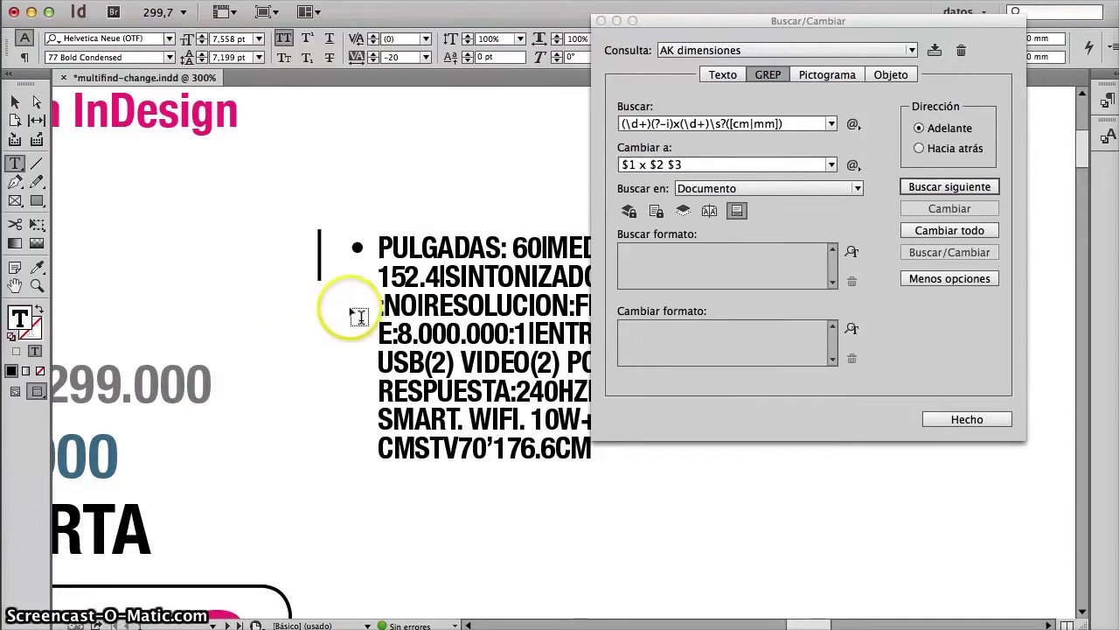
Step: Examine the saved queries K 01_enter x tab and K Dimensiones x Dimensiones, and close the find/change dialog
click(722, 52)
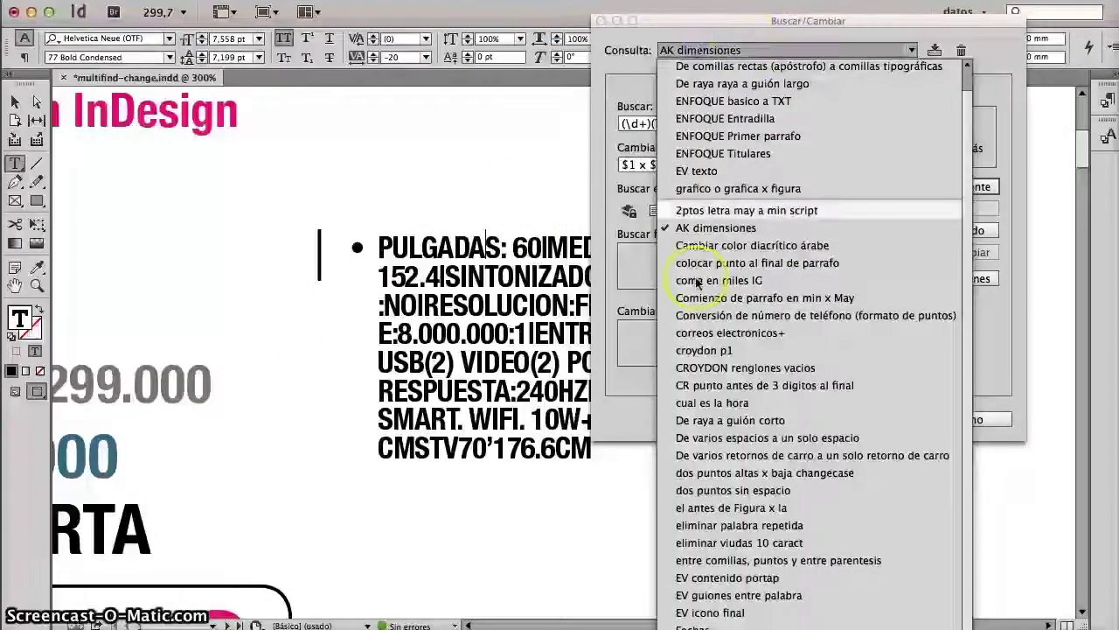
click(704, 105)
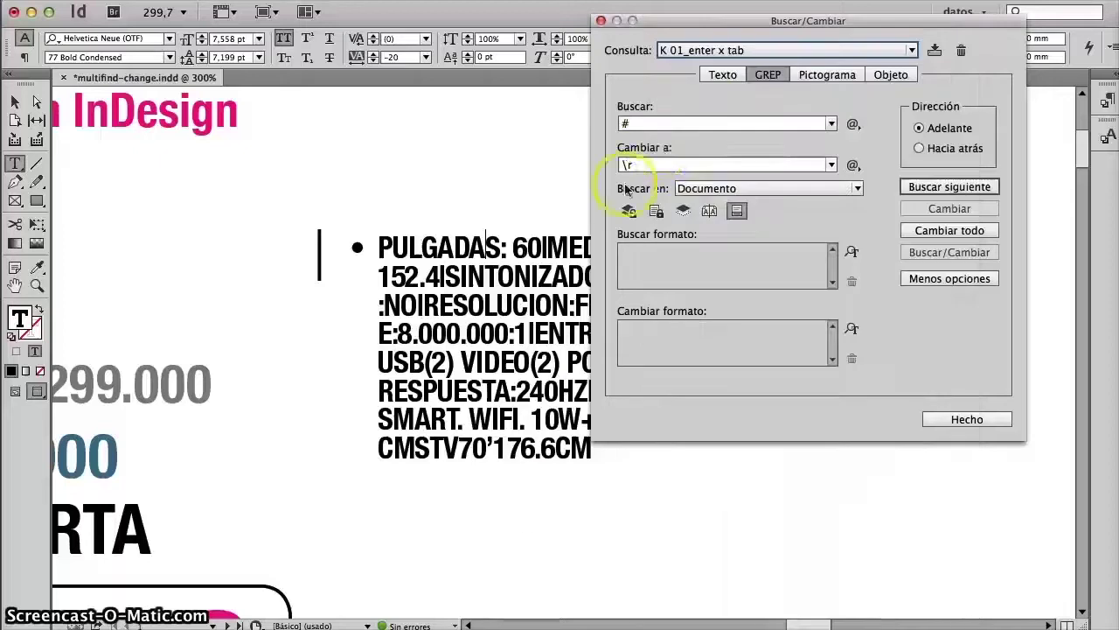
click(762, 53)
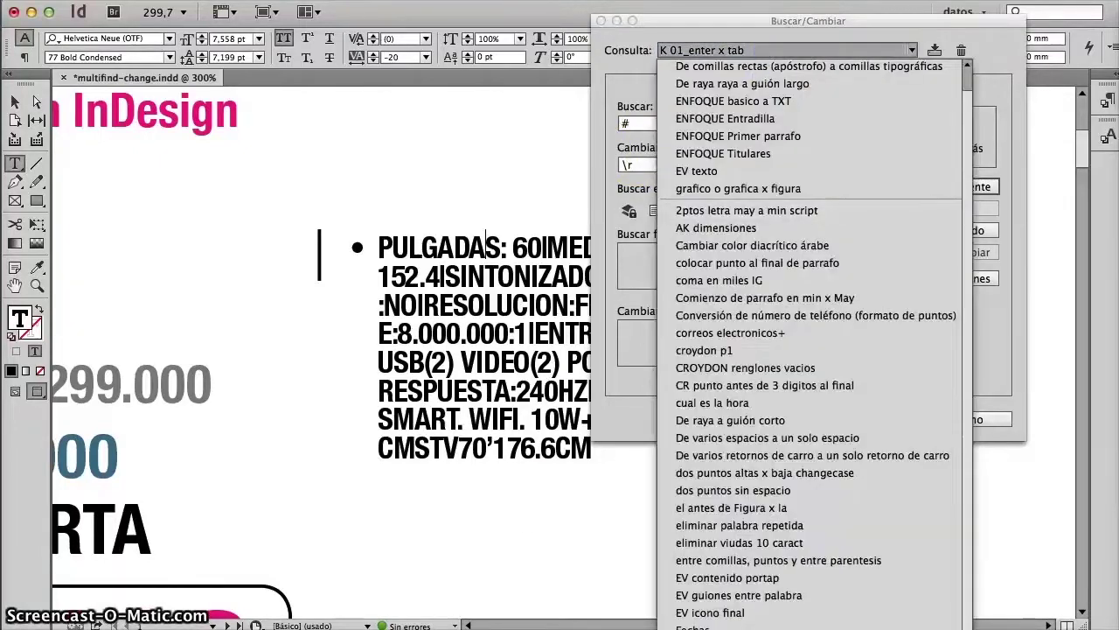
click(743, 525)
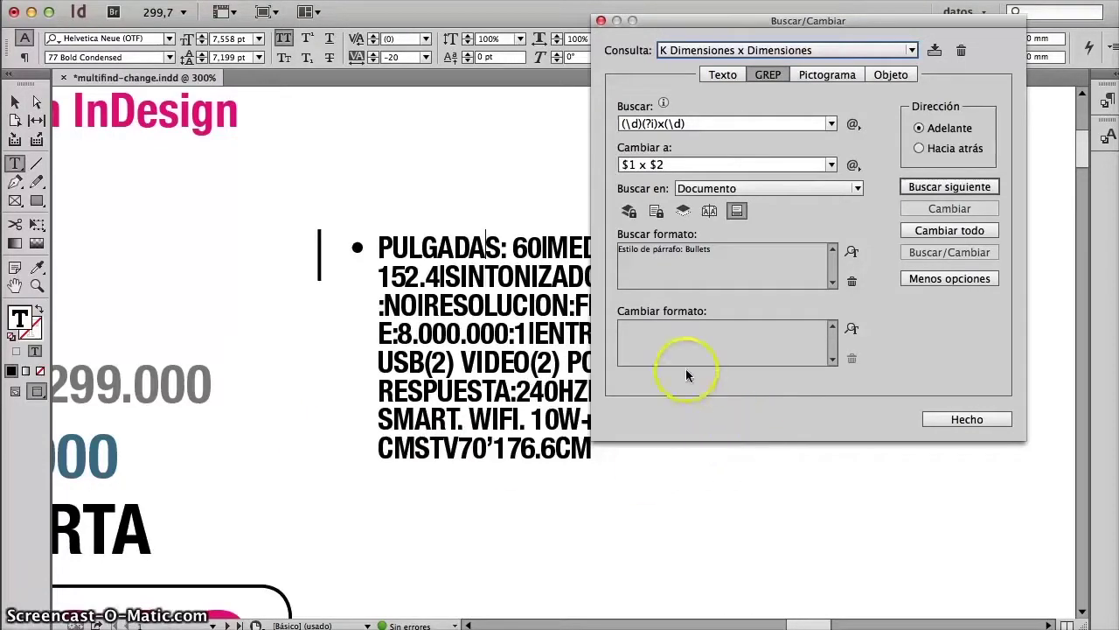
click(602, 22)
Step: Switch to the browser to view the Automatication page for the Multi-Find/Change plug-in, and return to InDesign
click(635, 582)
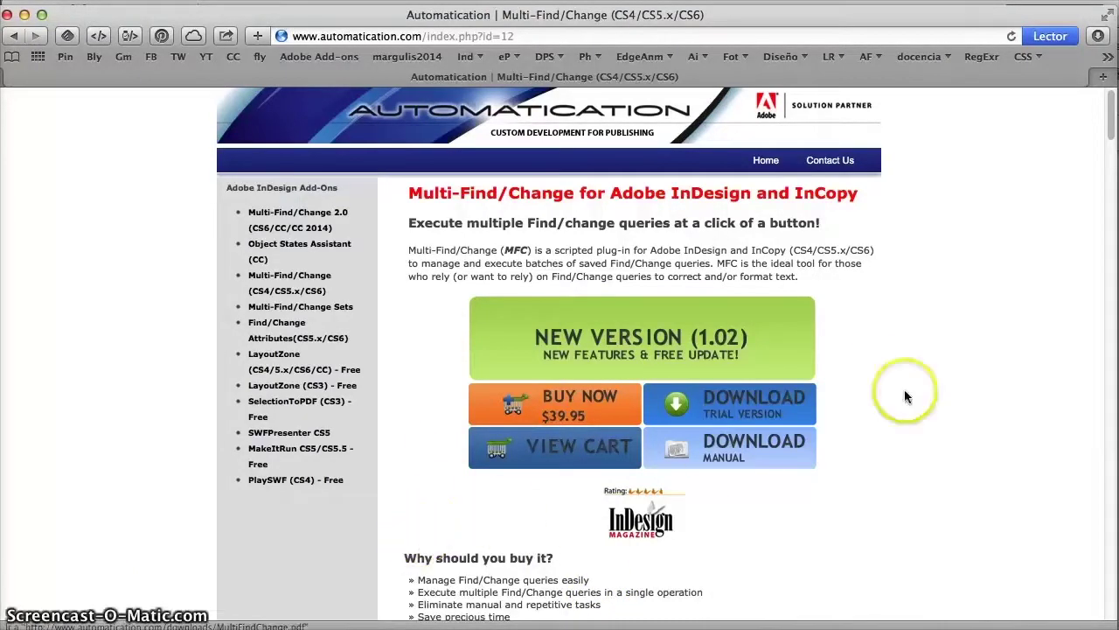
drag(1104, 113, 875, 118)
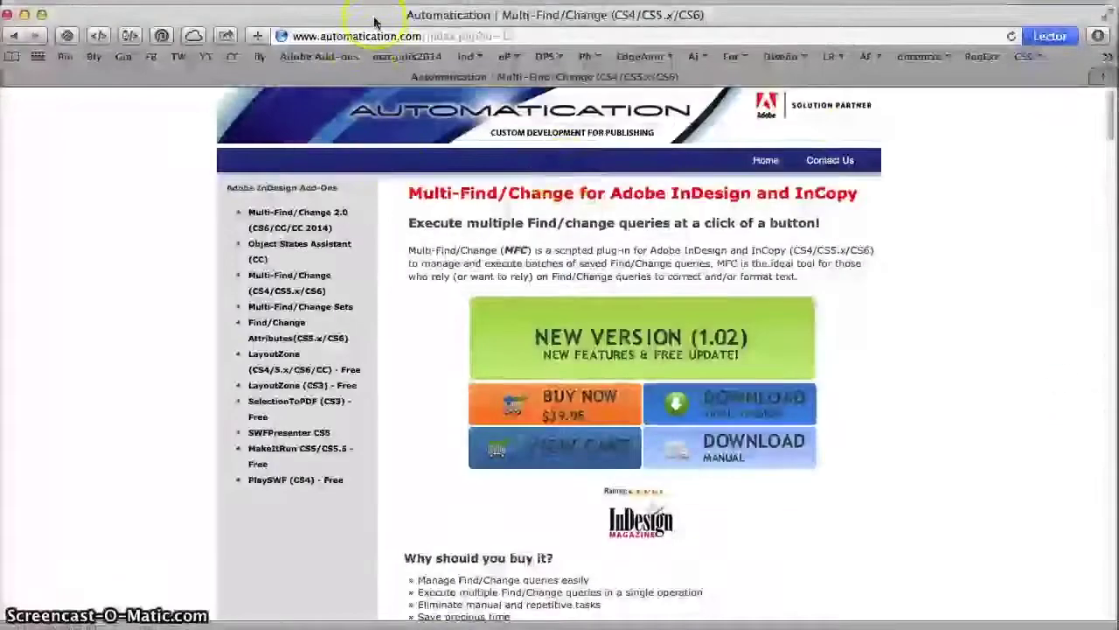
double_click(376, 15)
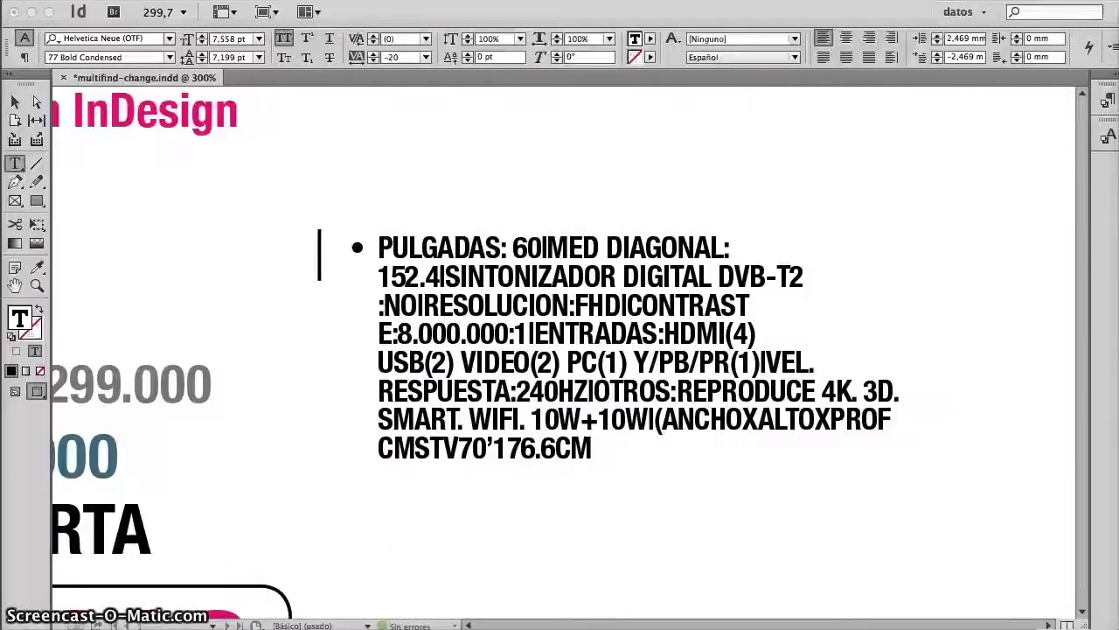
Step: Show the Multi-Find/Change plug-in panel expanded beside the specification text
click(447, 394)
click(449, 363)
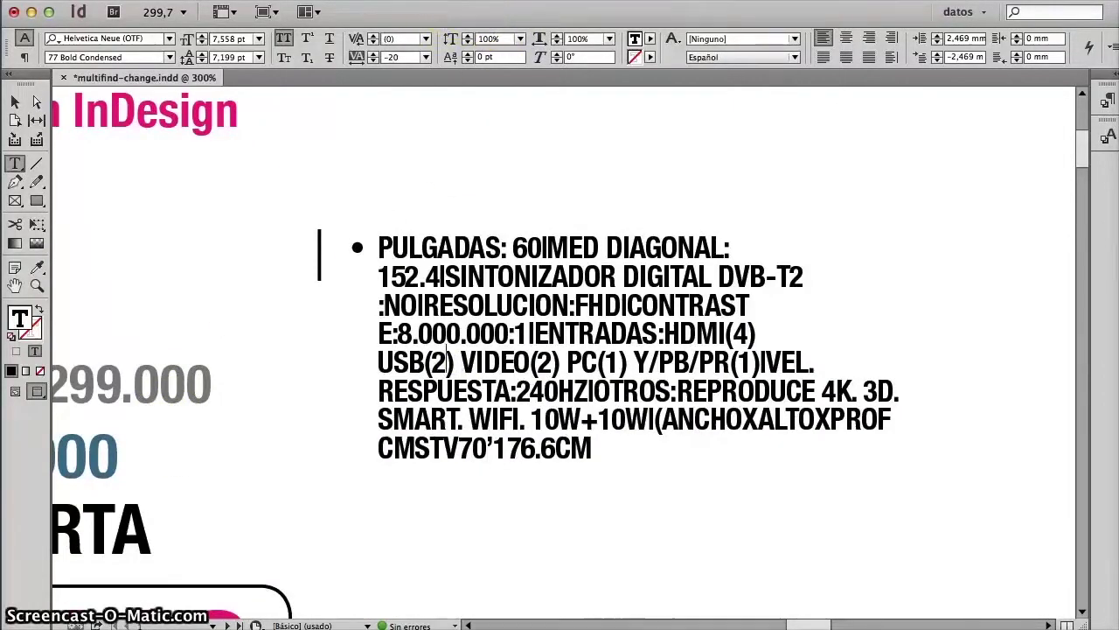
click(538, 2)
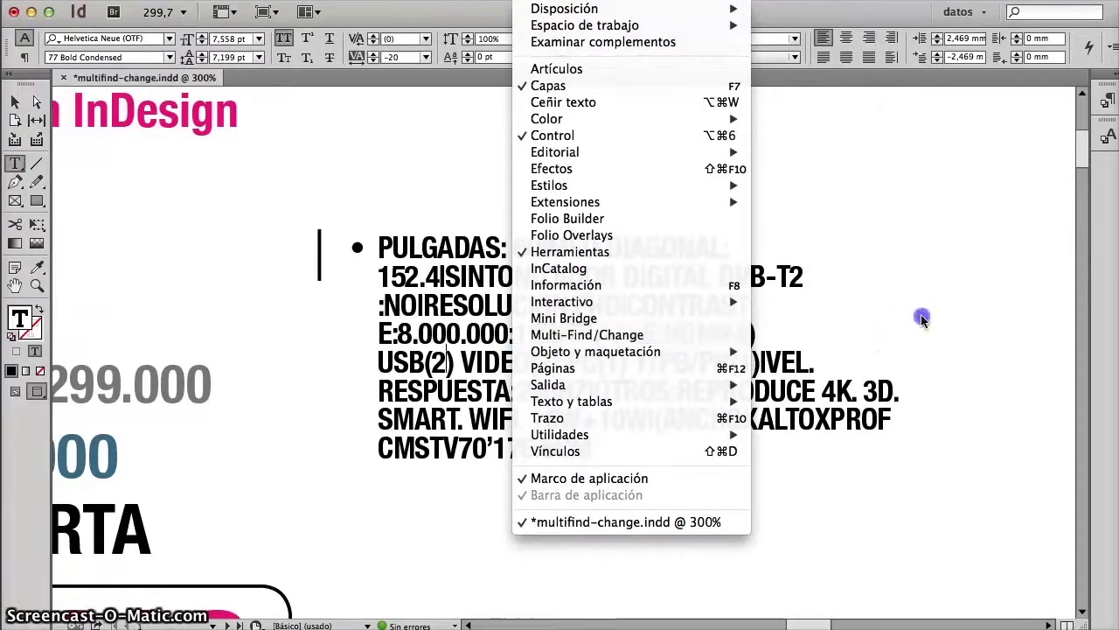
click(762, 357)
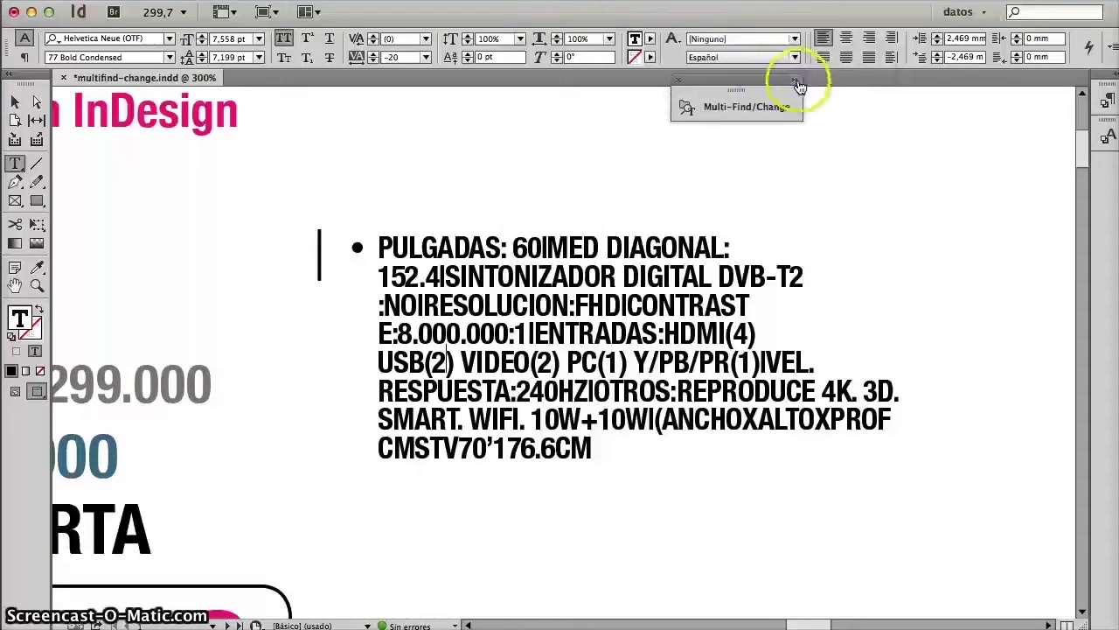
click(795, 85)
drag(804, 79, 771, 33)
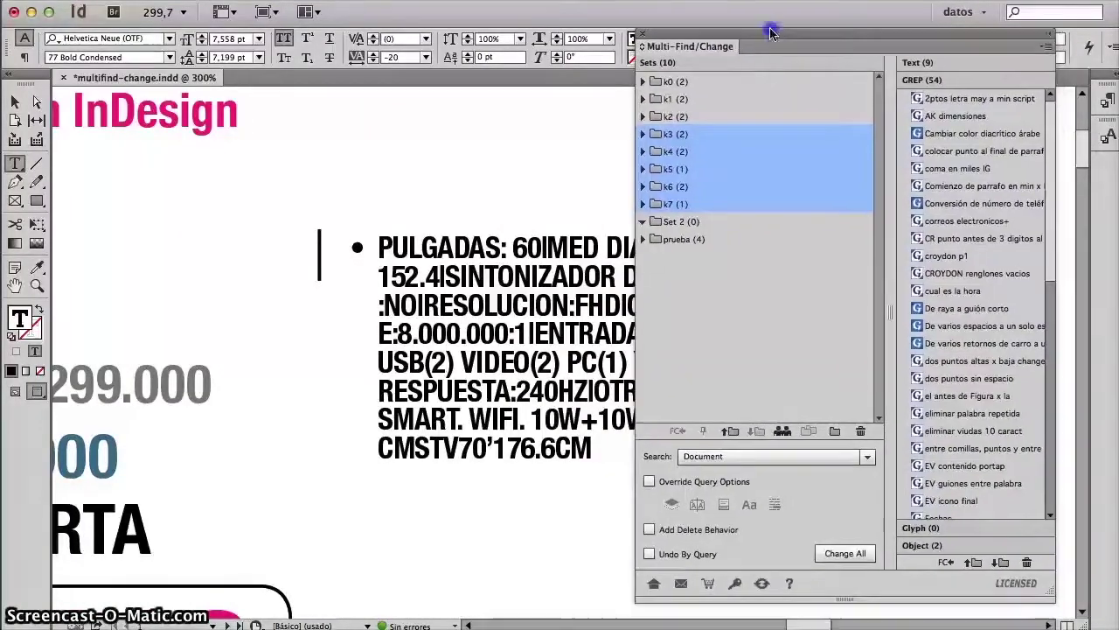
Step: Expand the k1 set in Multi-Find/Change and examine the queries it contains
click(690, 283)
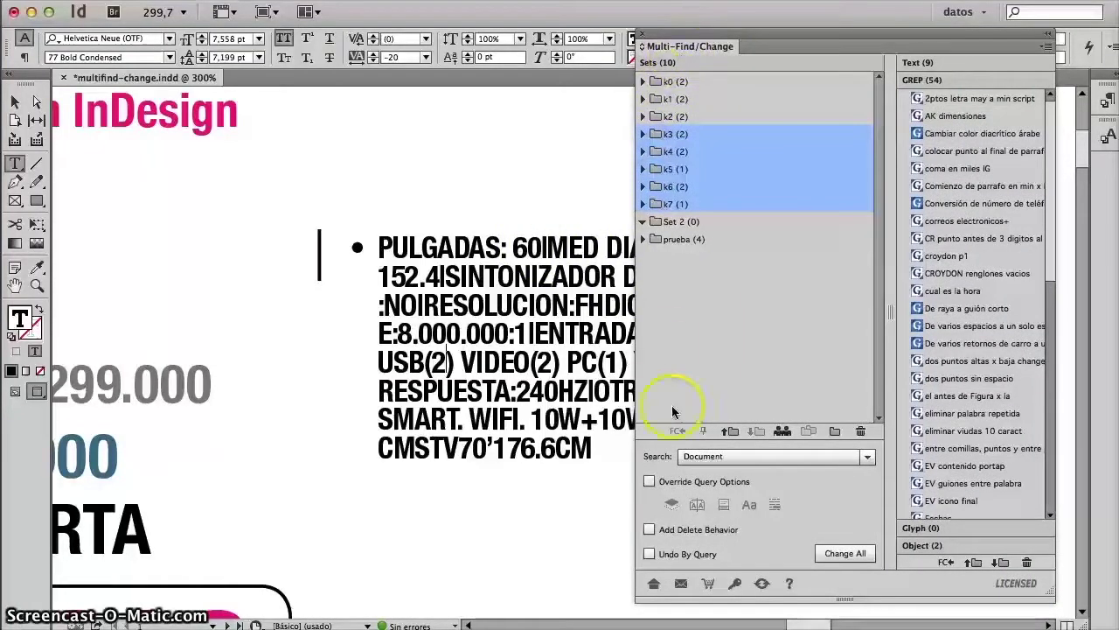
drag(672, 411, 668, 379)
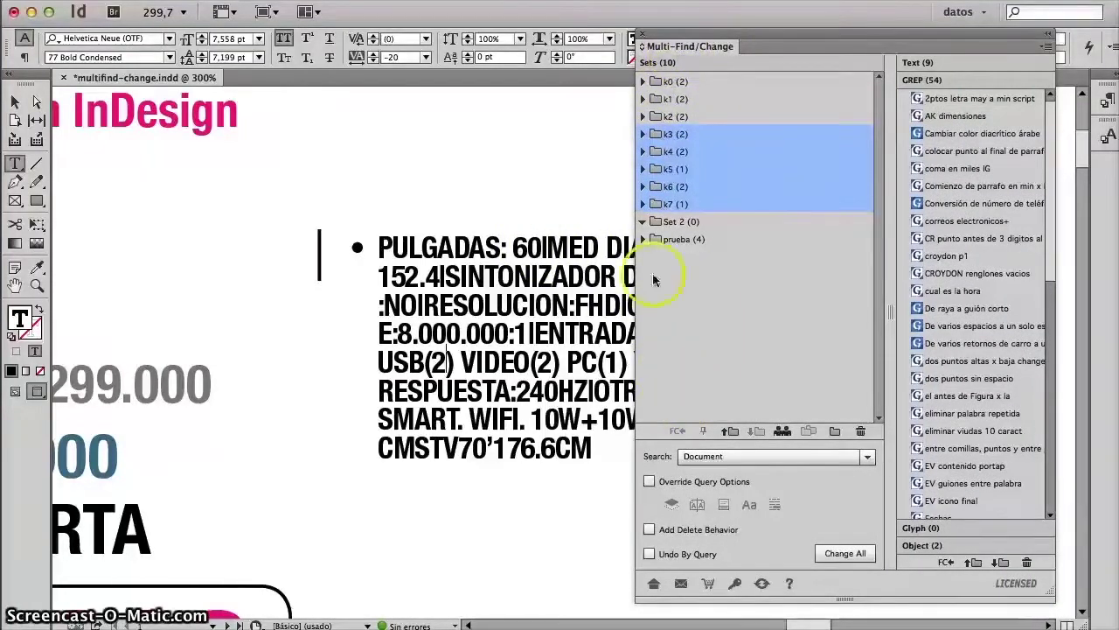
click(643, 99)
click(481, 203)
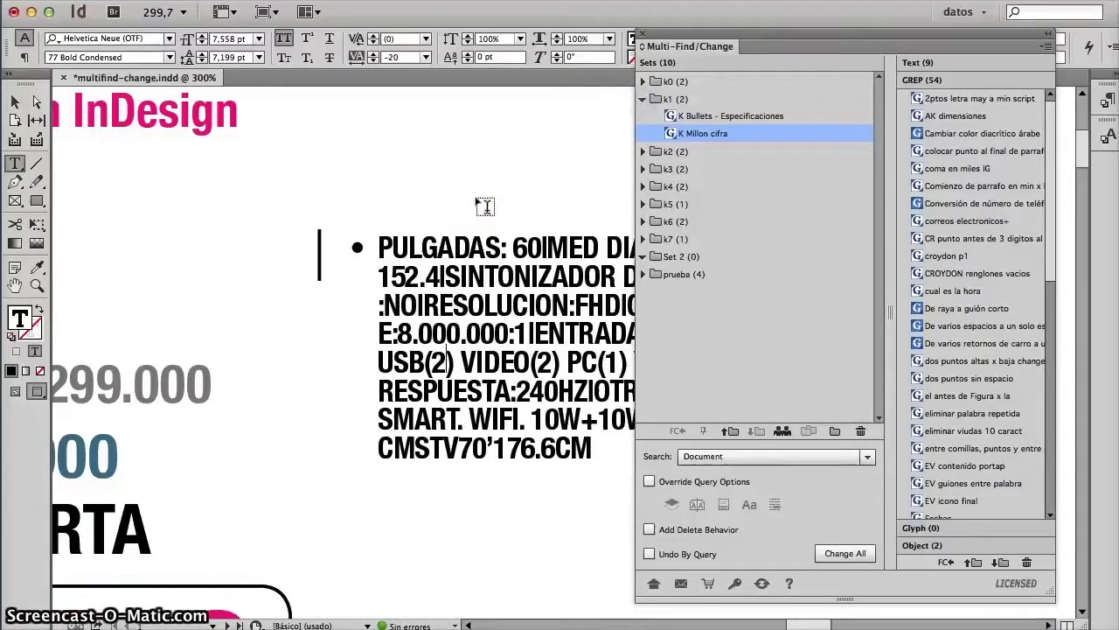
click(924, 296)
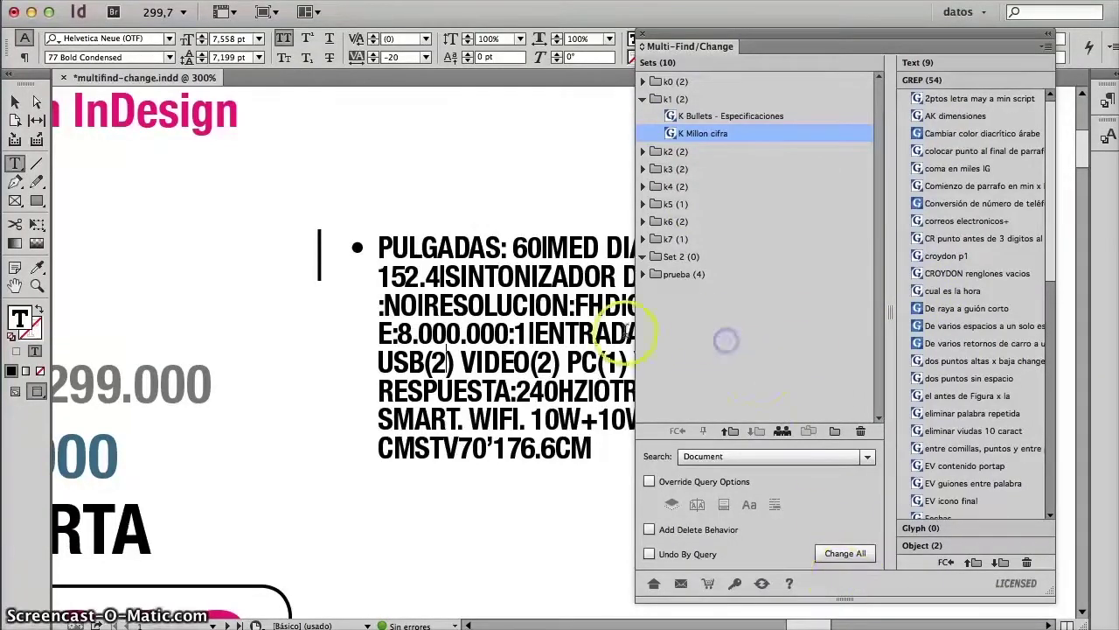
Step: Create an empty set inside the k1 set and collapse the k0 and k1 sets
click(836, 431)
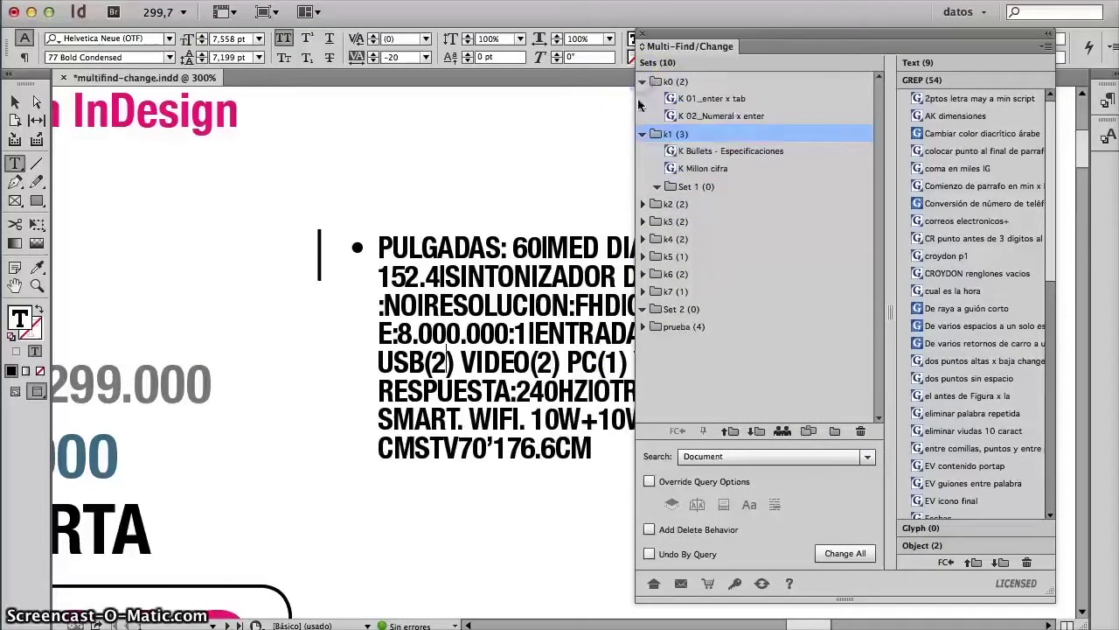
click(647, 99)
click(644, 98)
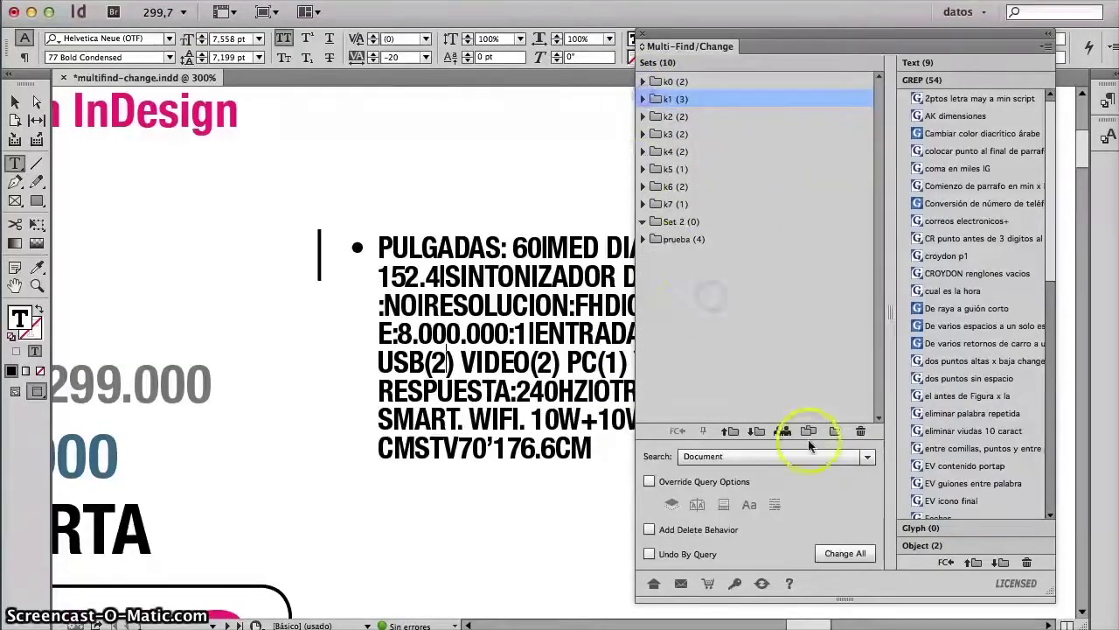
Step: Create a new top-level set in Multi-Find/Change and name it prueba
click(836, 431)
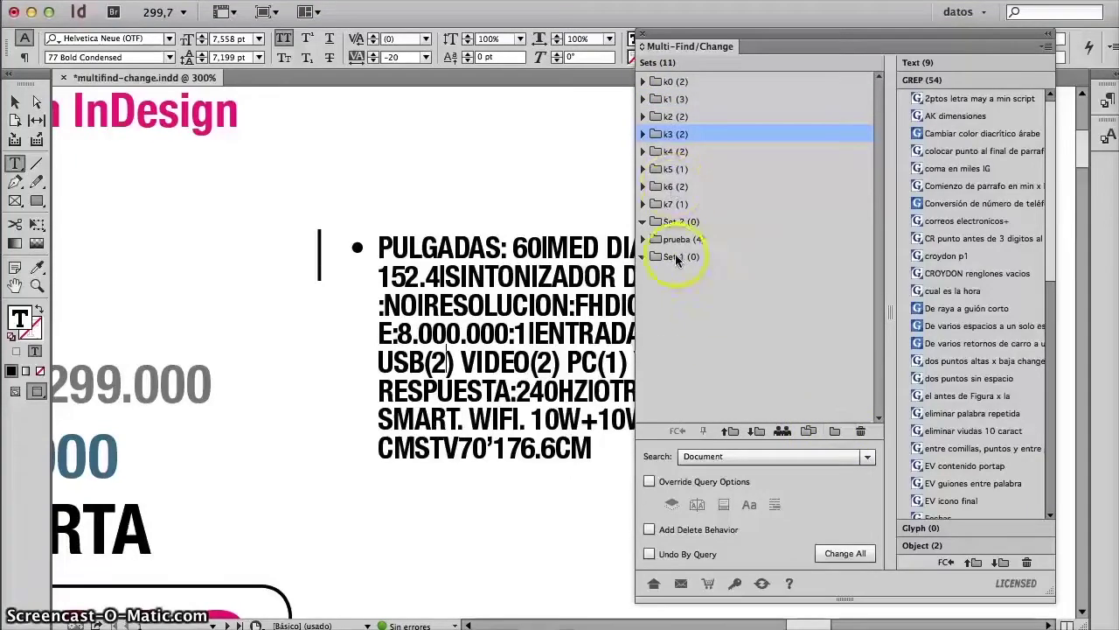
double_click(676, 257)
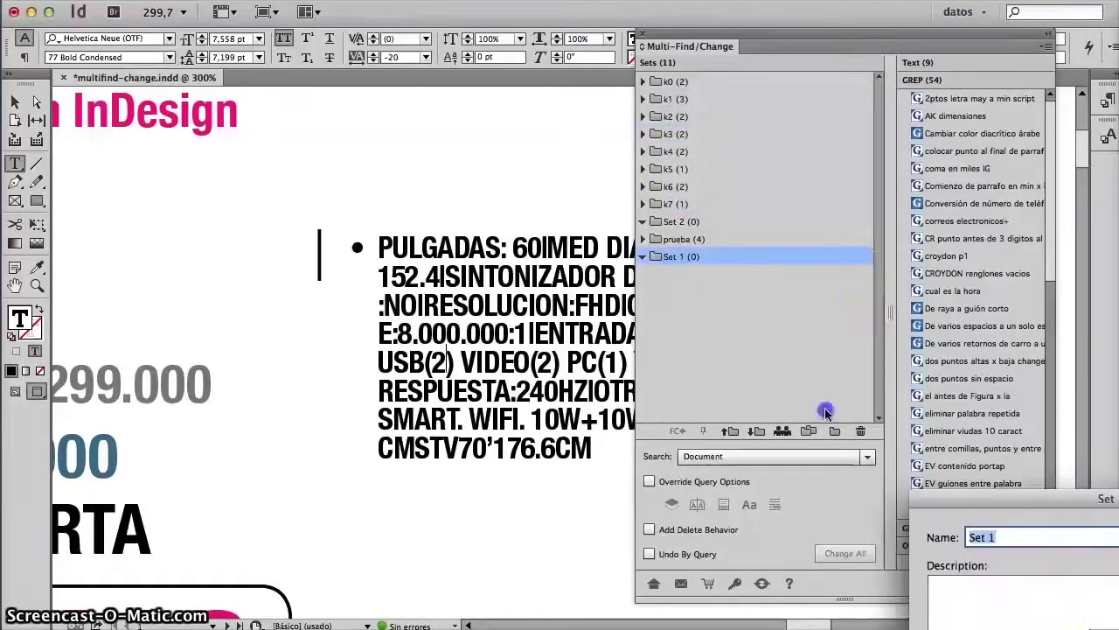
text(pru)
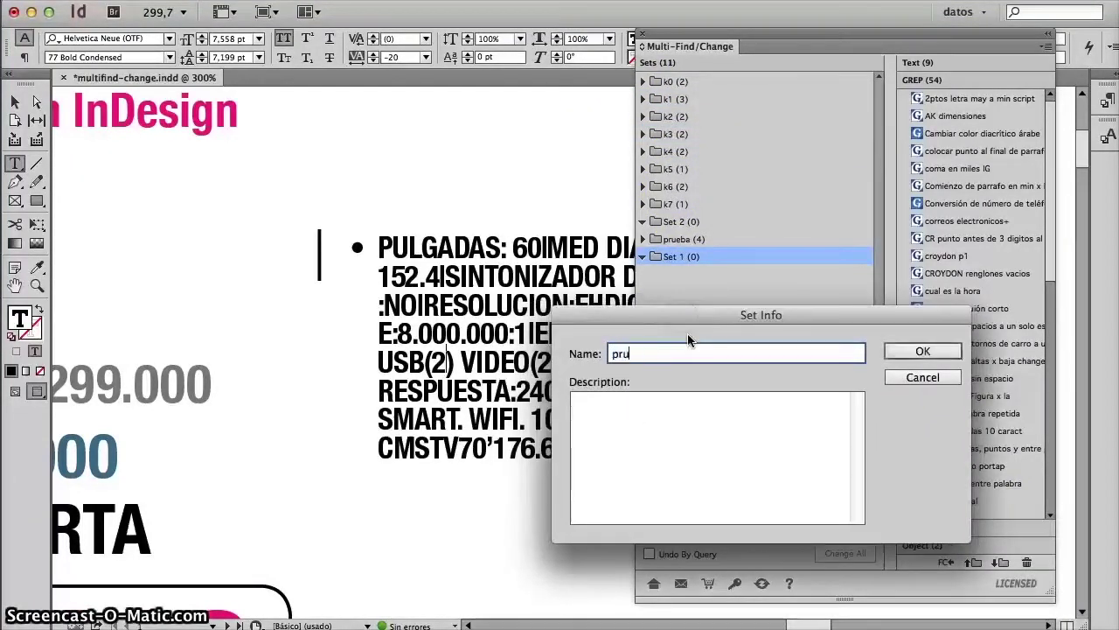
text(eba)
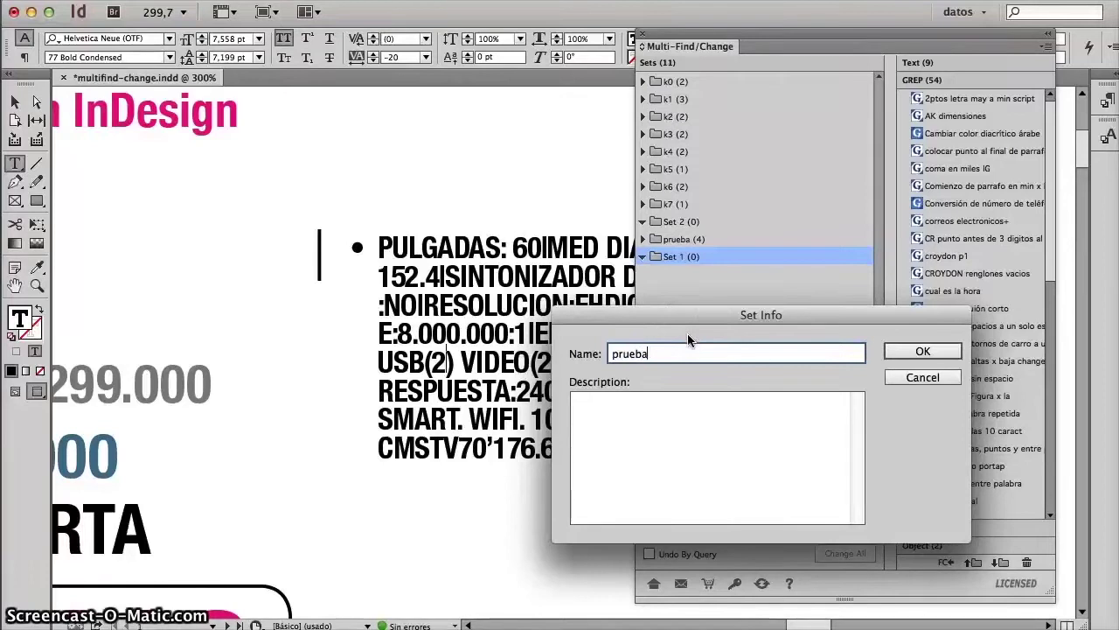
key(Return)
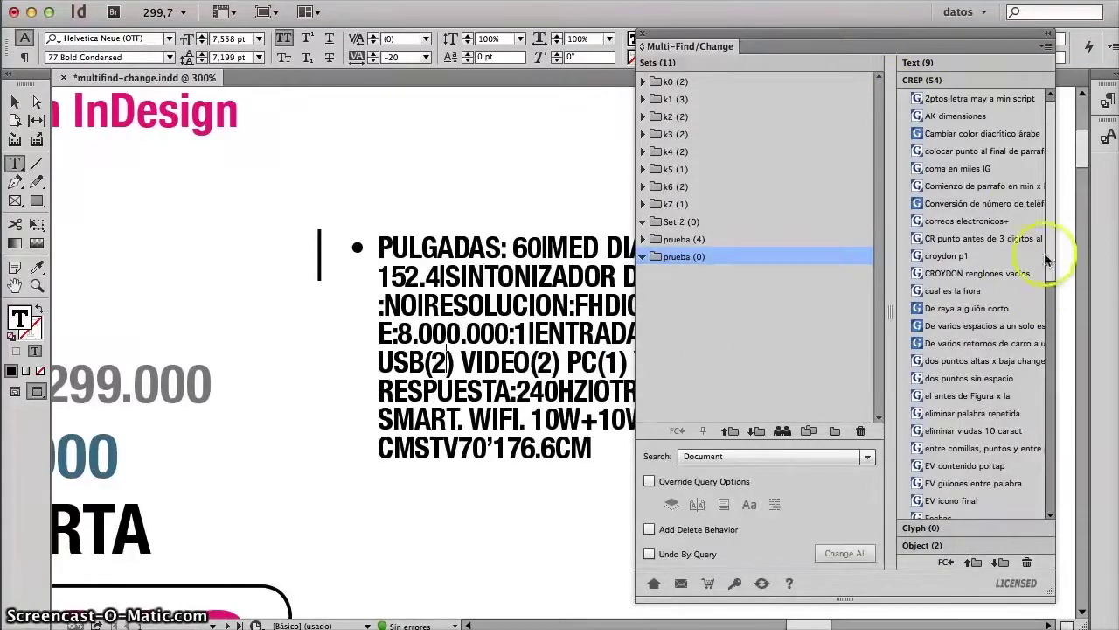
Step: Look through the saved queries available in the Text, GREP, Glyph and Object categories
click(925, 63)
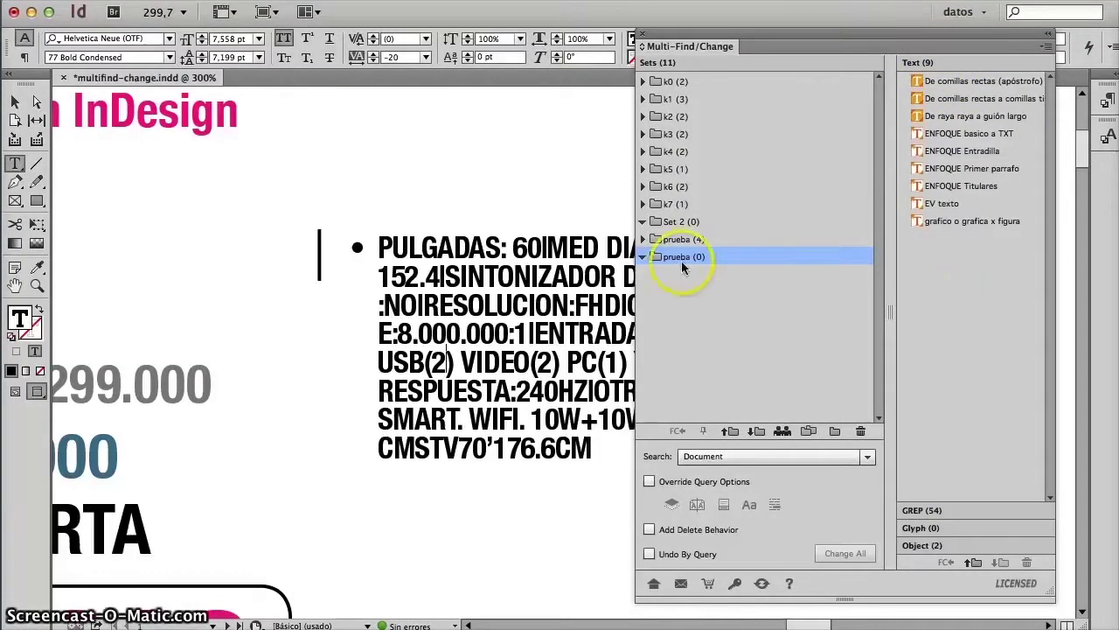
click(953, 510)
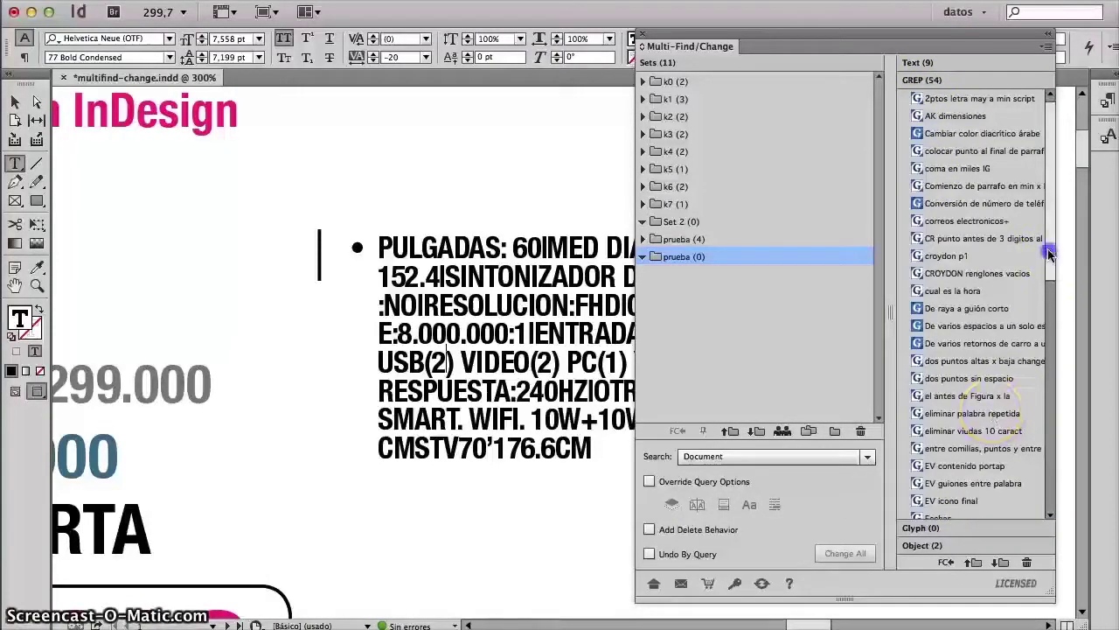
drag(1052, 253, 1072, 523)
drag(1046, 415, 1055, 515)
click(931, 529)
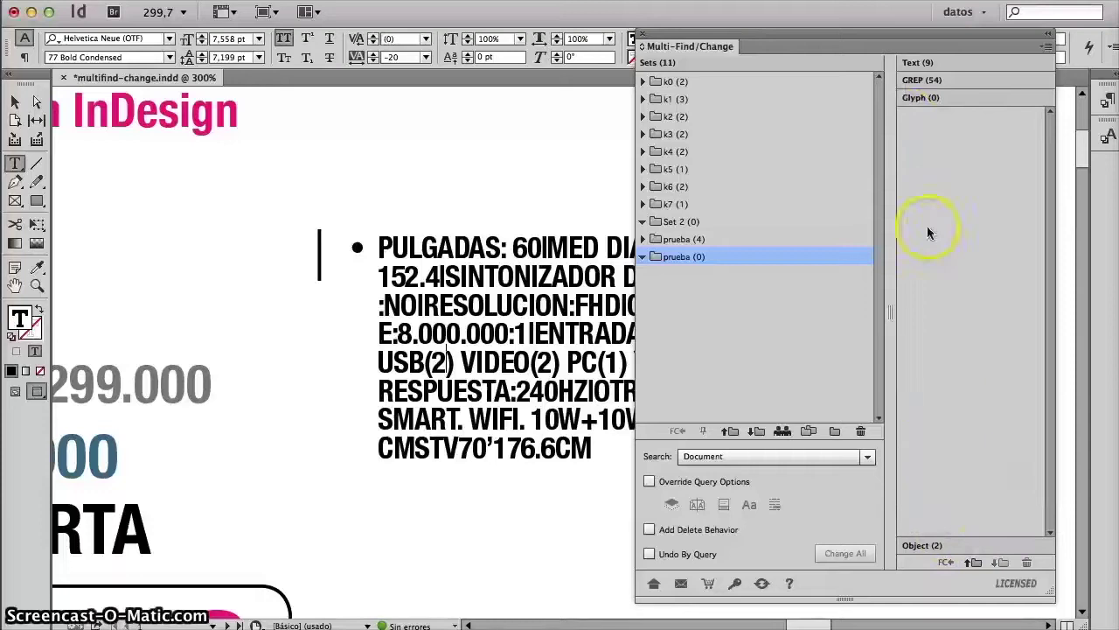
click(936, 545)
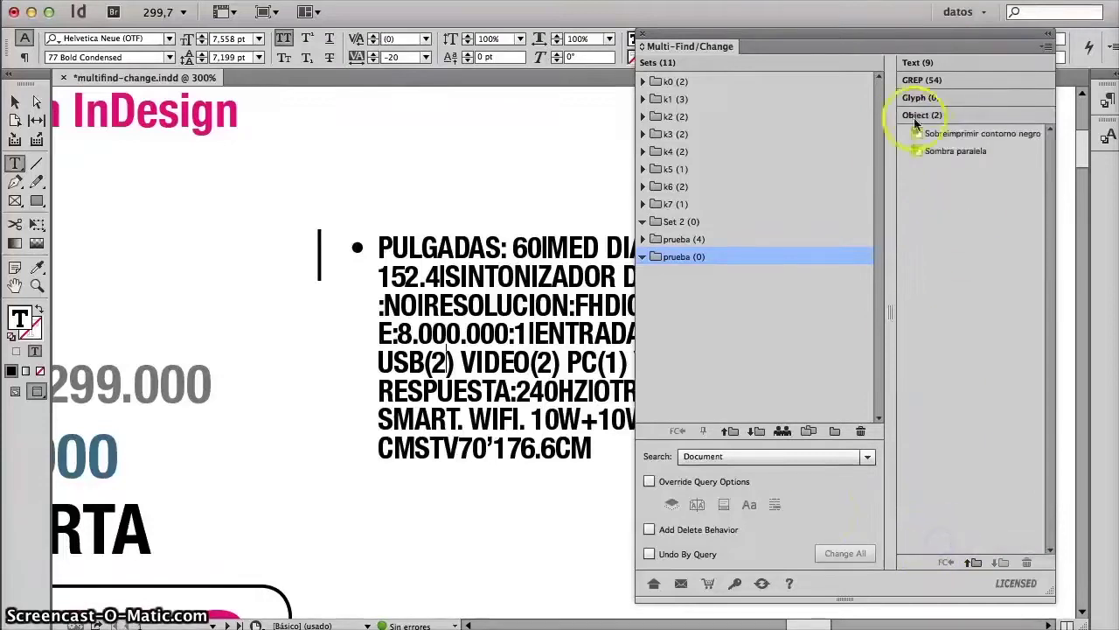
Step: Add the GREP queries K Millon cifra, K Millones Ahorro, K Referencia, K Tv Pulgadas and K Bullets - Especificaciones to the empty prueba set
click(922, 79)
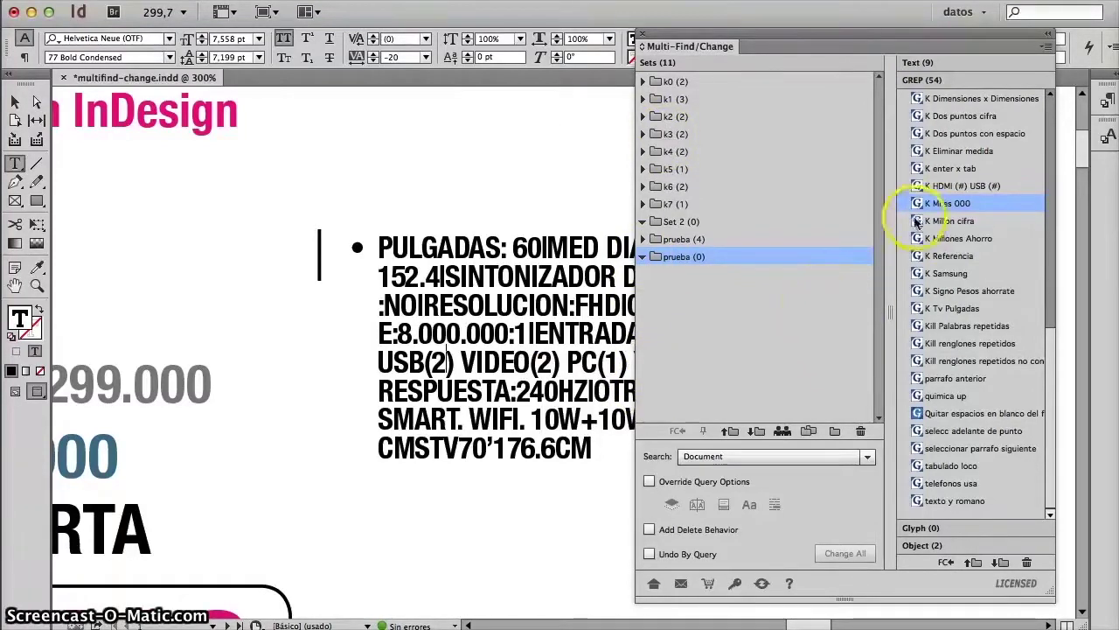
drag(915, 222, 710, 257)
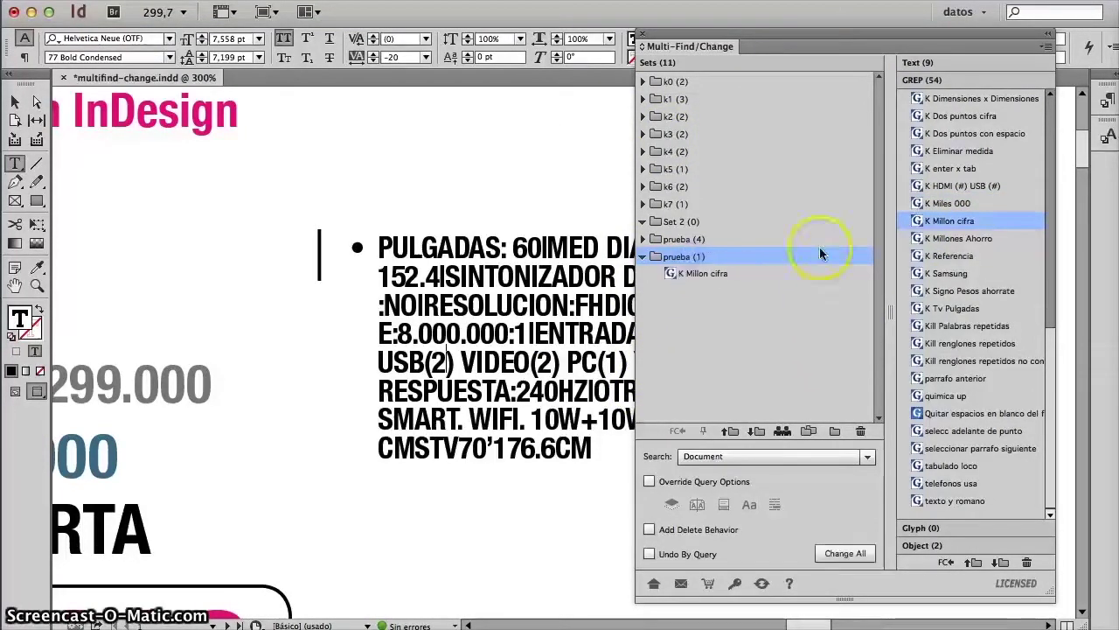
drag(917, 243, 682, 282)
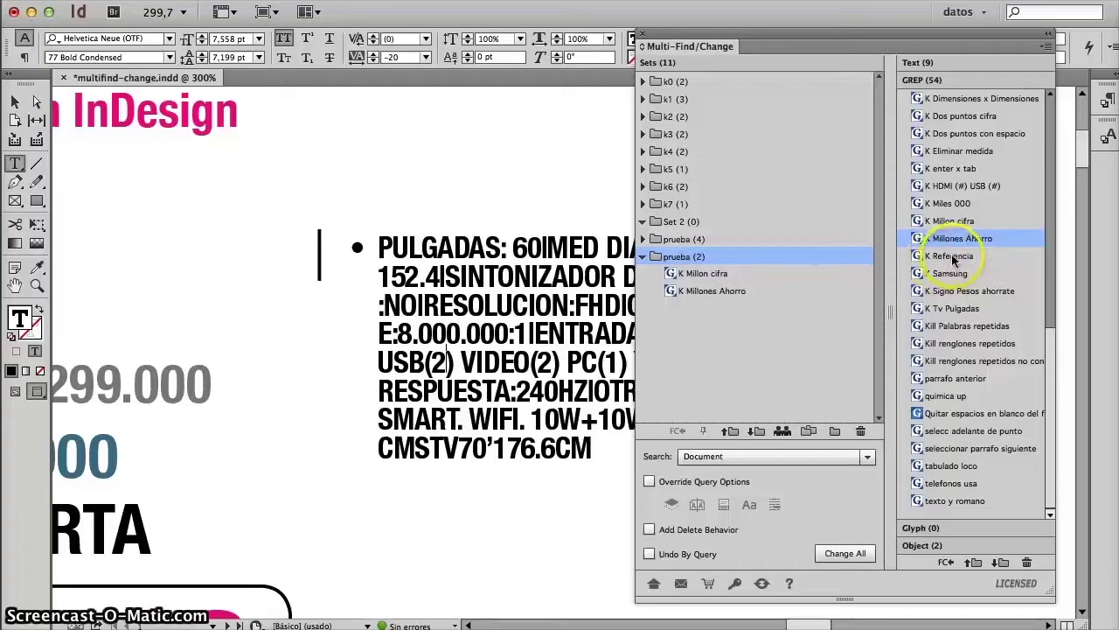
click(919, 260)
drag(920, 260, 687, 256)
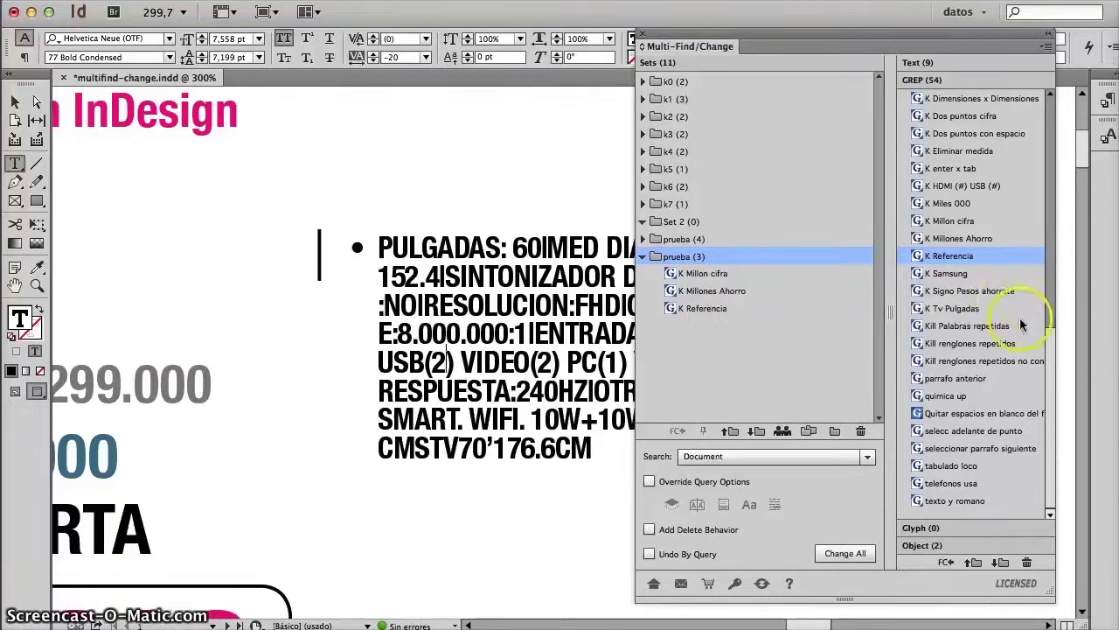
drag(920, 315, 717, 254)
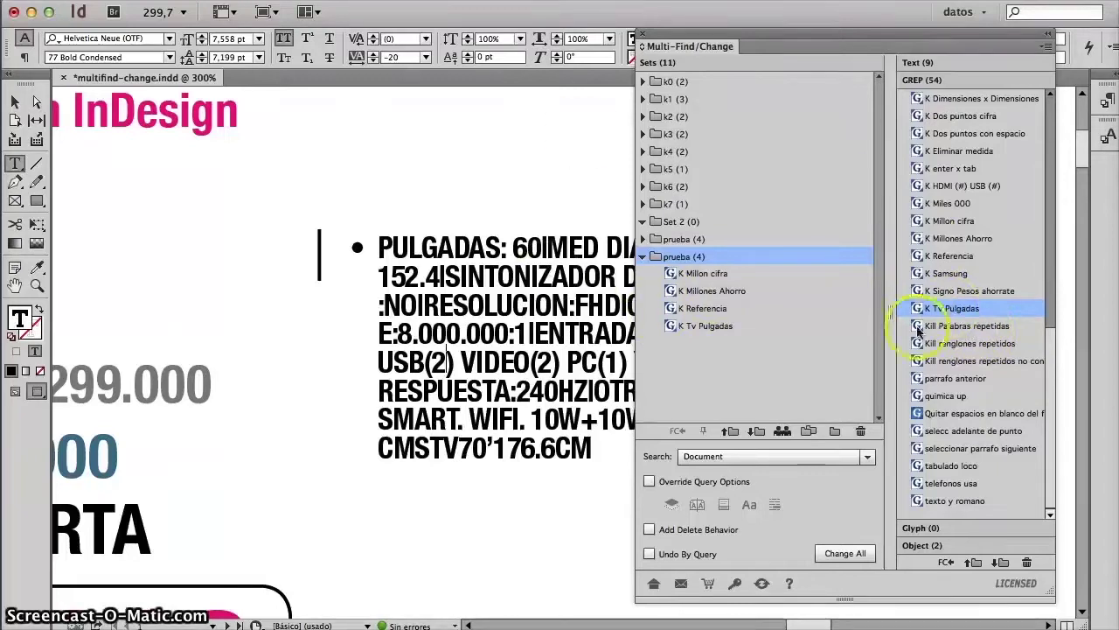
drag(1046, 338, 1047, 299)
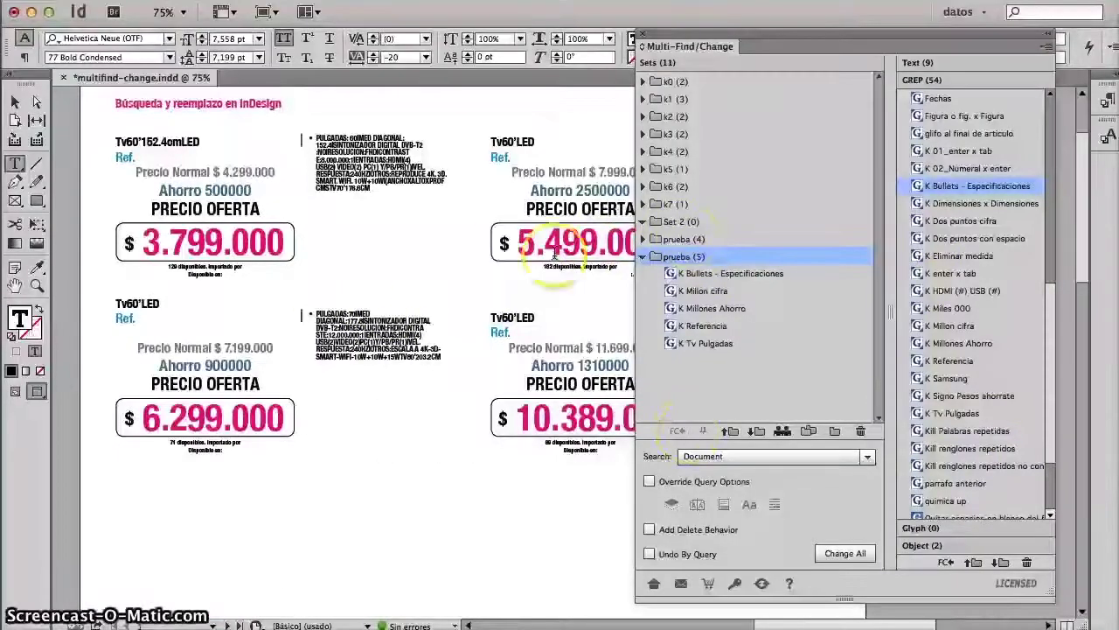
Step: Run all changes of the new prueba set on the whole document and dismiss the completion message
click(654, 257)
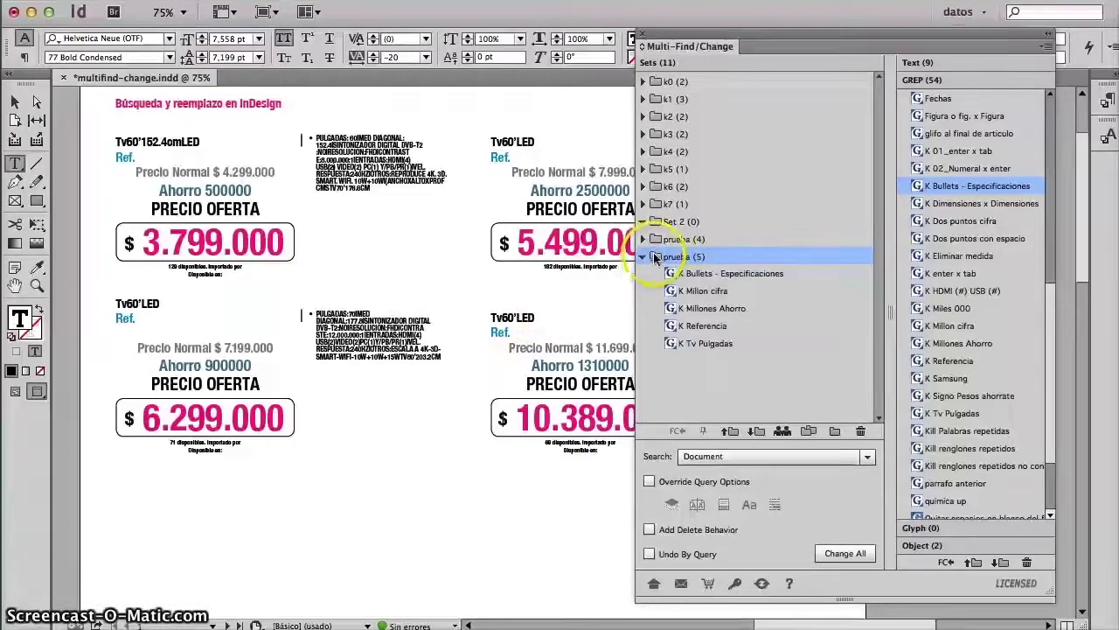
click(844, 553)
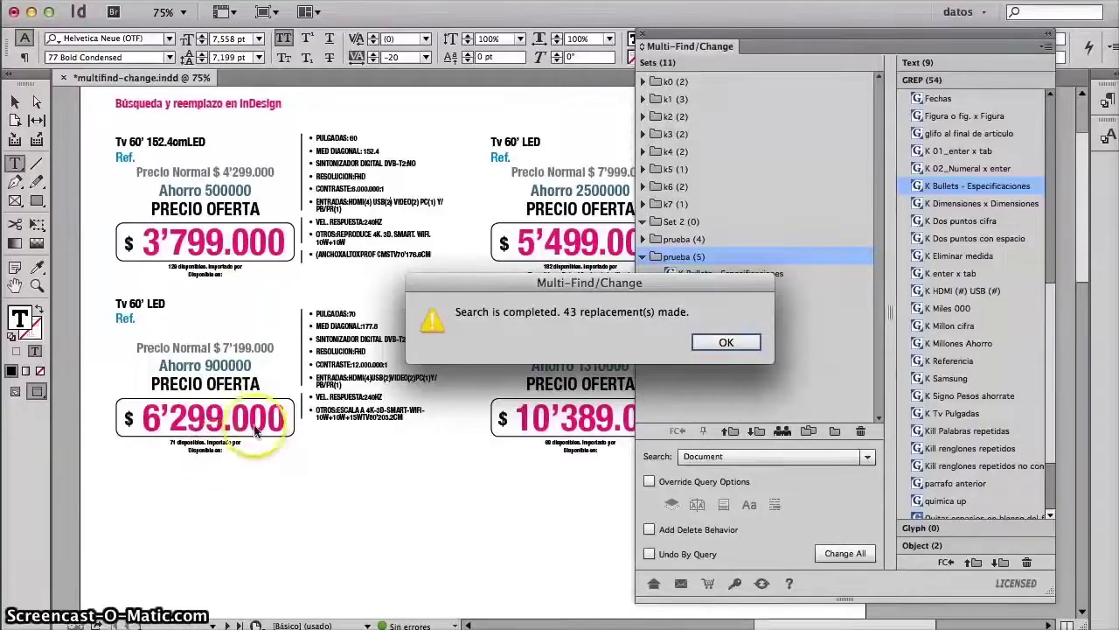
click(725, 342)
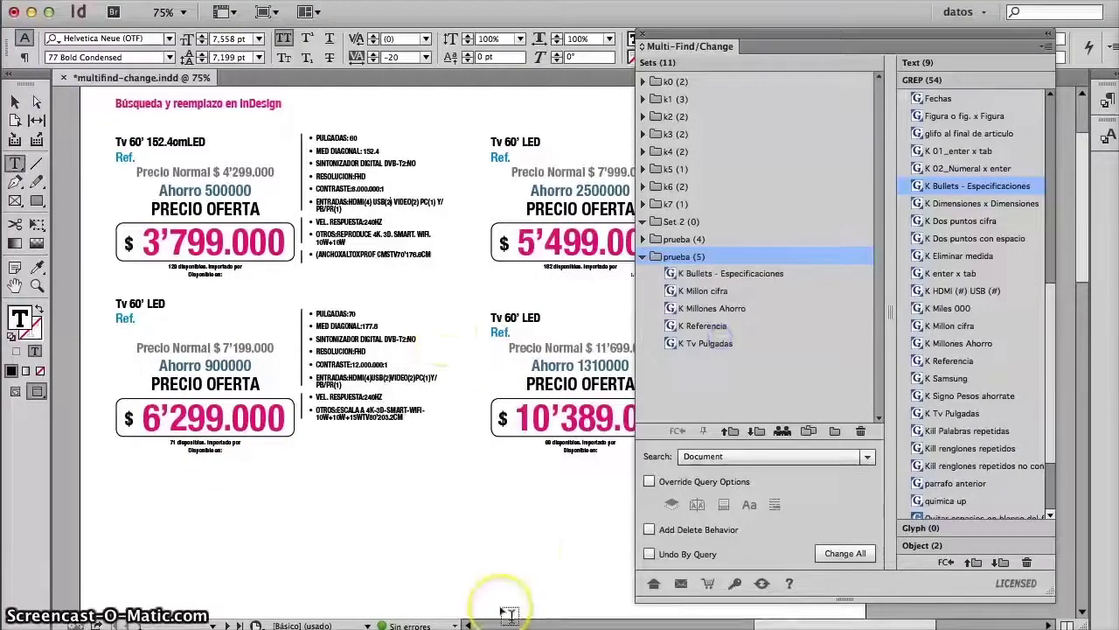